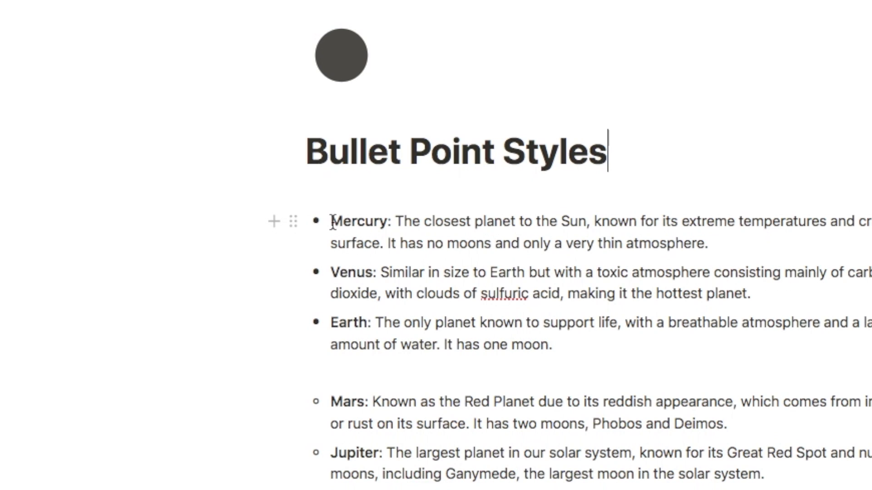
# - Change the list format of the bulleted list starting with Mercury to Circle
pyautogui.click(293, 221)
pyautogui.moveTo(136, 368)
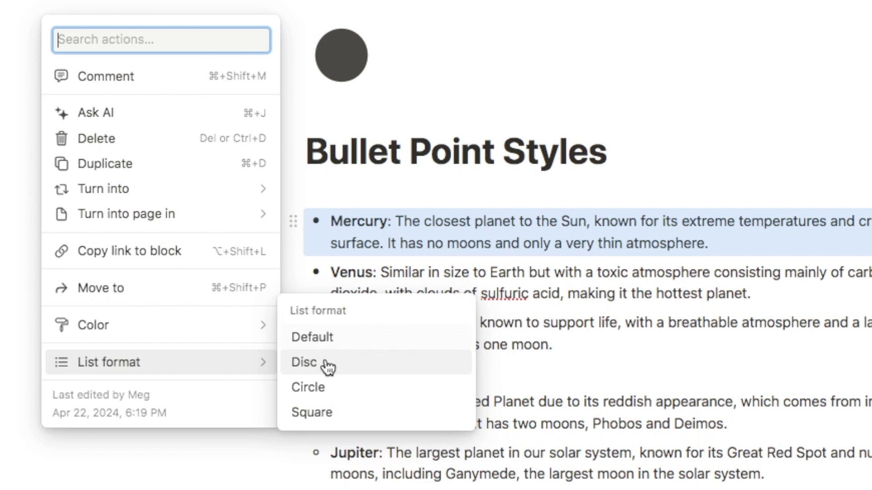
pyautogui.click(325, 393)
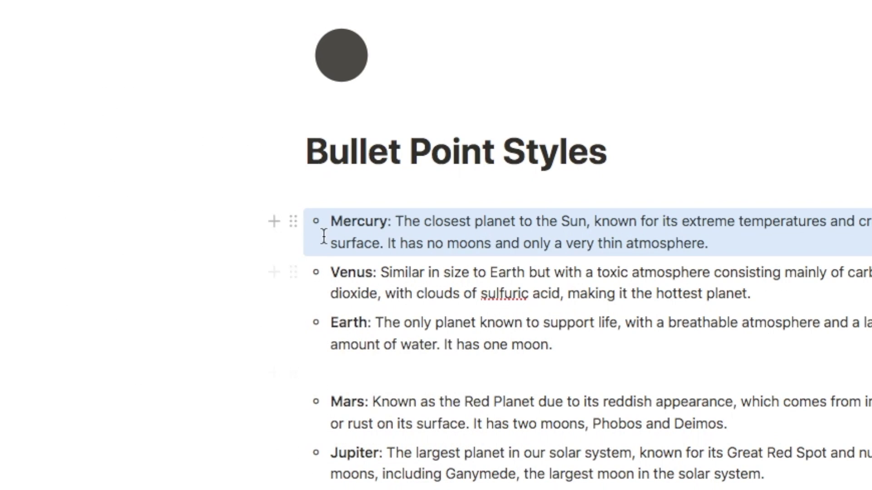
# - Set the list format of the Mercury bulleted list to Square
pyautogui.click(292, 221)
pyautogui.moveTo(254, 362)
pyautogui.click(315, 412)
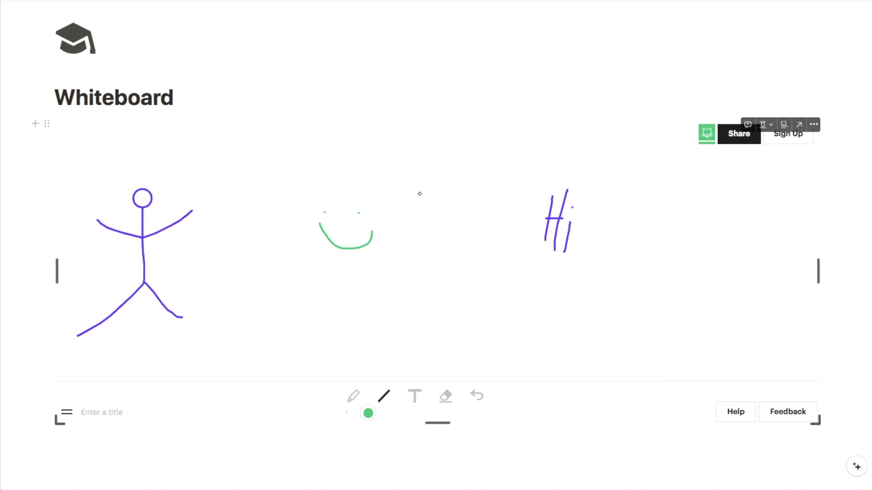
# - Draw green rectangles with a line beneath them between the smiley and "Hi", and add the text "hello" to the whiteboard
pyautogui.moveTo(433, 193); pyautogui.dragTo(442, 223)
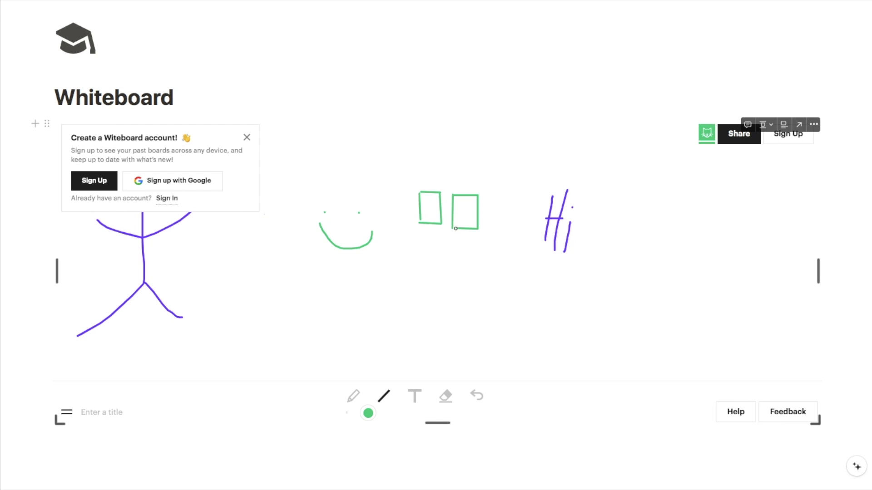
pyautogui.moveTo(410, 233); pyautogui.dragTo(494, 236)
pyautogui.click(414, 396)
pyautogui.write('hello')
# - Erase the green smiley face from the embedded whiteboard with the eraser
pyautogui.click(446, 396)
pyautogui.moveTo(363, 267); pyautogui.dragTo(347, 257)
pyautogui.moveTo(367, 213)
pyautogui.mouseDown()
pyautogui.moveTo(390, 197)
pyautogui.moveTo(438, 202)
pyautogui.mouseUp()
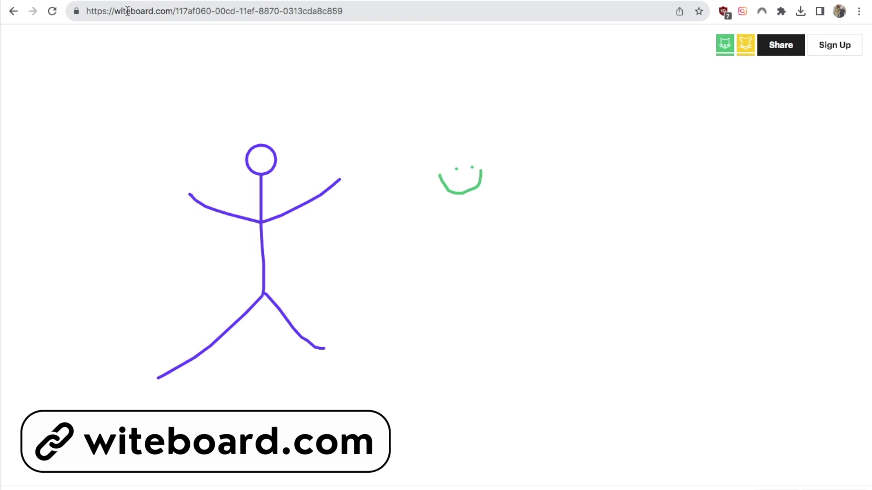
# - Copy the Witeboard board's web address and embed it as a link in the Notion page titled Whiteboard
pyautogui.click(378, 13)
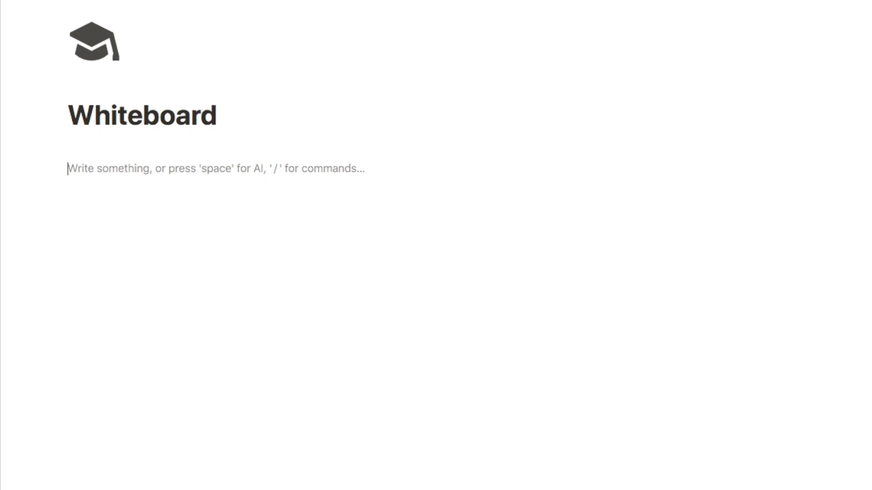
pyautogui.write('/embed')
pyautogui.click(143, 222)
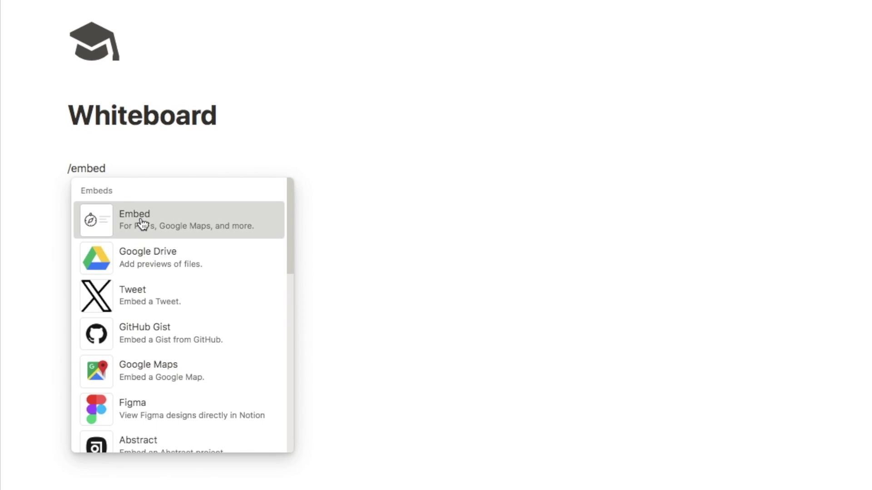
pyautogui.press('super+v')
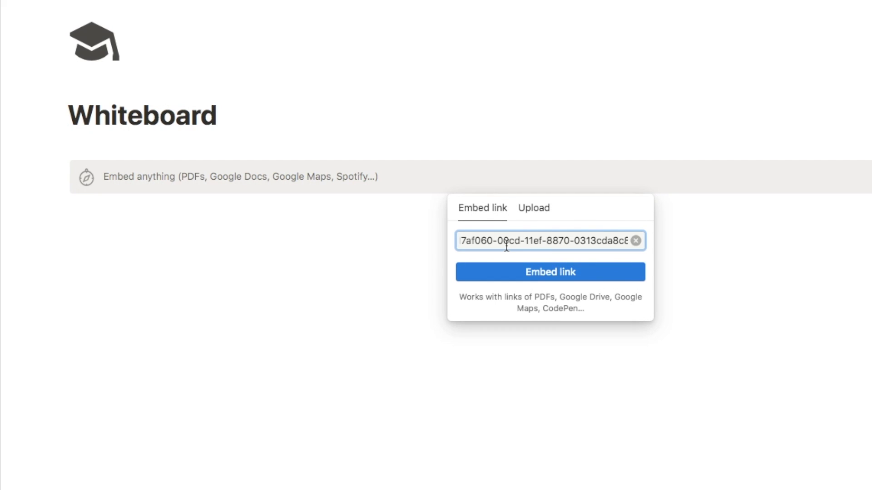
pyautogui.click(539, 275)
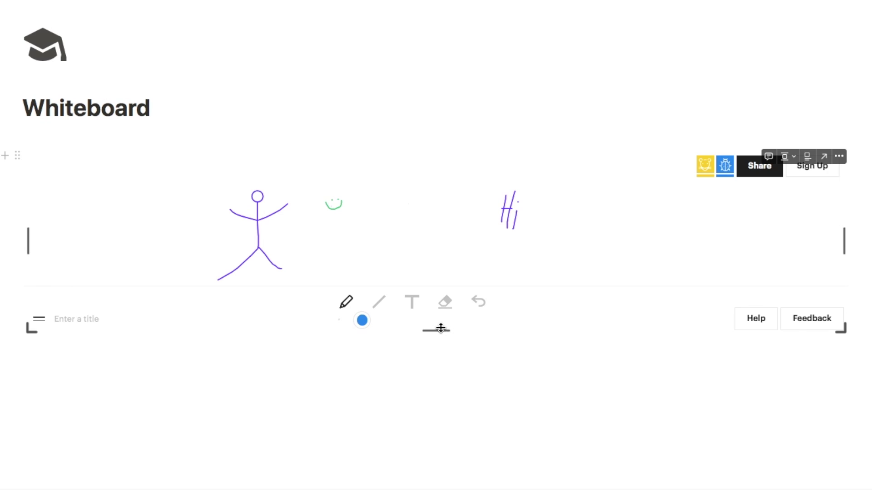
# - Make the embedded whiteboard taller and draw a short stroke on it beside the stick figure
pyautogui.moveTo(441, 331); pyautogui.dragTo(438, 453)
pyautogui.click(441, 431)
pyautogui.moveTo(277, 237); pyautogui.dragTo(259, 255)
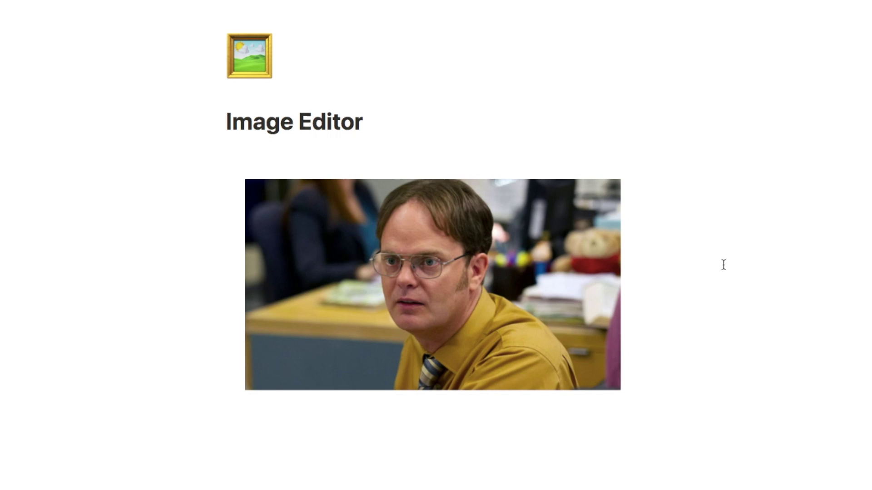
# - Start cropping the image with a 7:5 ratio and shift the crop area so the man is centred
pyautogui.moveTo(385, 378)
pyautogui.moveTo(560, 216)
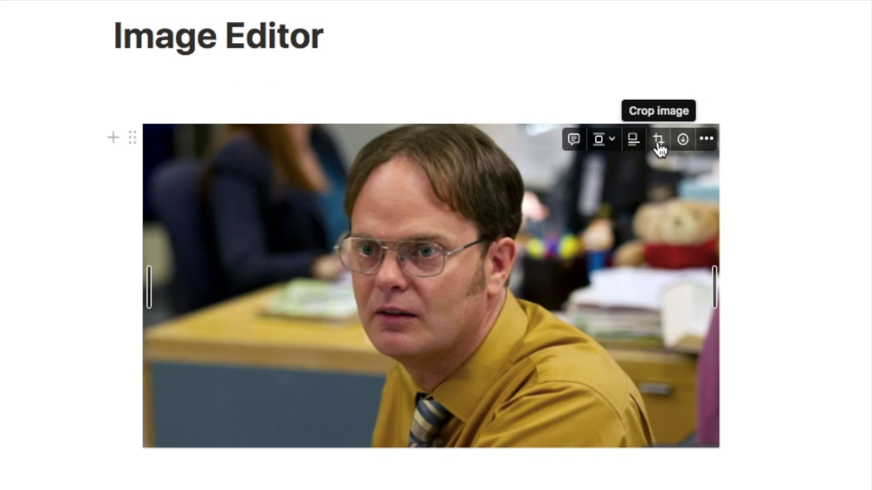
pyautogui.click(660, 141)
pyautogui.click(660, 139)
pyautogui.moveTo(102, 73)
pyautogui.mouseDown()
pyautogui.moveTo(207, 112)
pyautogui.moveTo(267, 94)
pyautogui.moveTo(99, 74)
pyautogui.mouseUp()
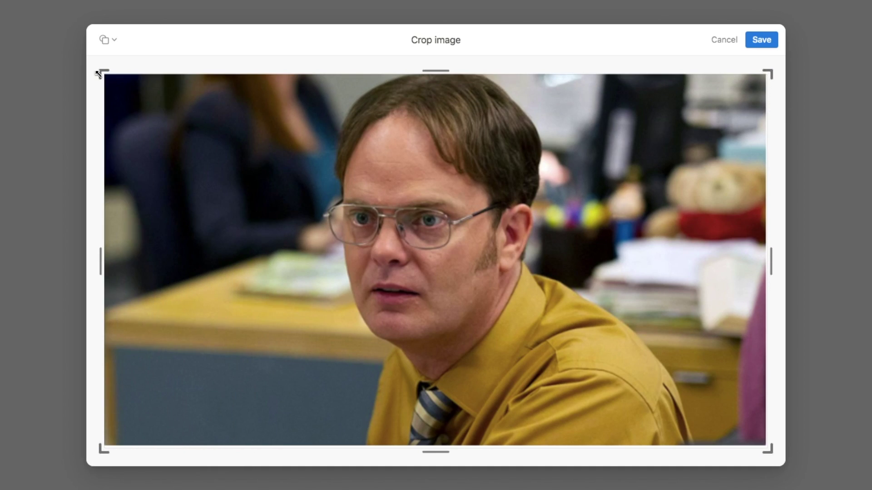
pyautogui.click(107, 41)
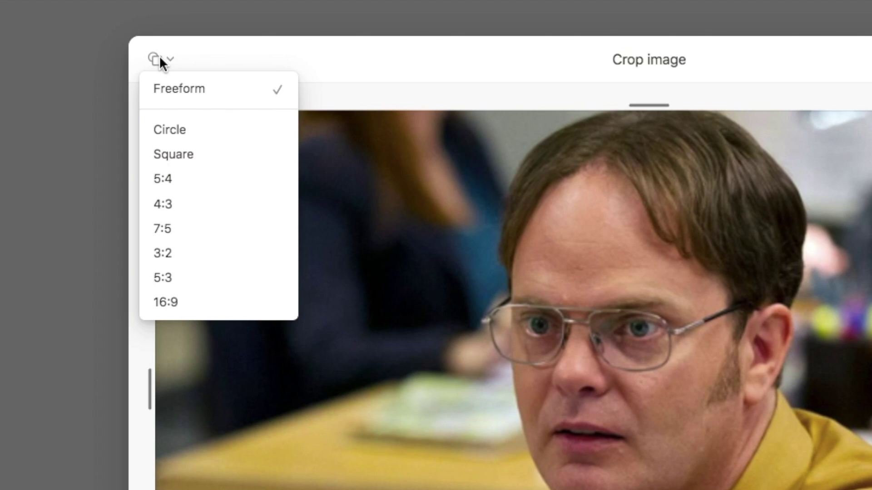
pyautogui.click(190, 232)
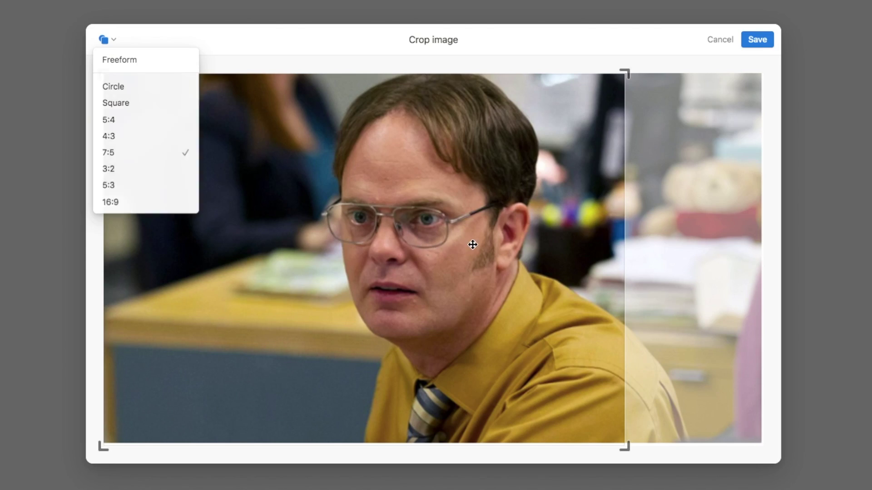
pyautogui.moveTo(707, 365); pyautogui.dragTo(850, 365)
# - Change the image's crop shape to Square
pyautogui.click(106, 39)
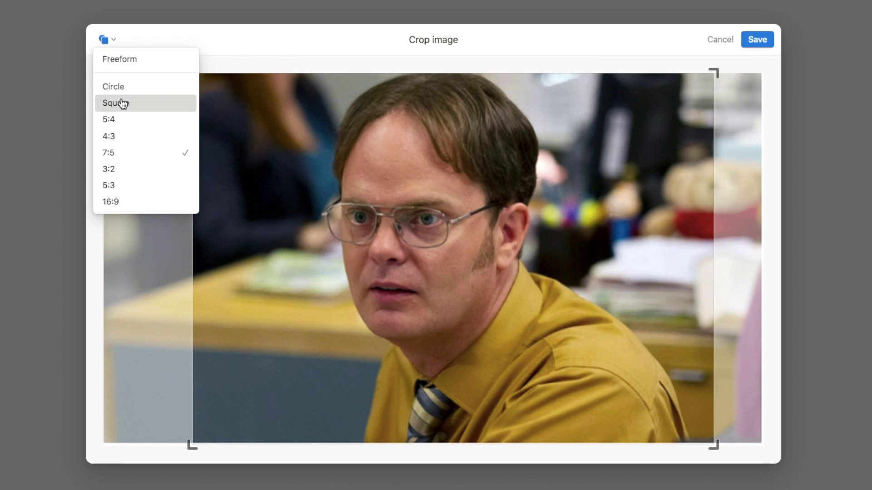
pyautogui.click(119, 104)
pyautogui.click(448, 184)
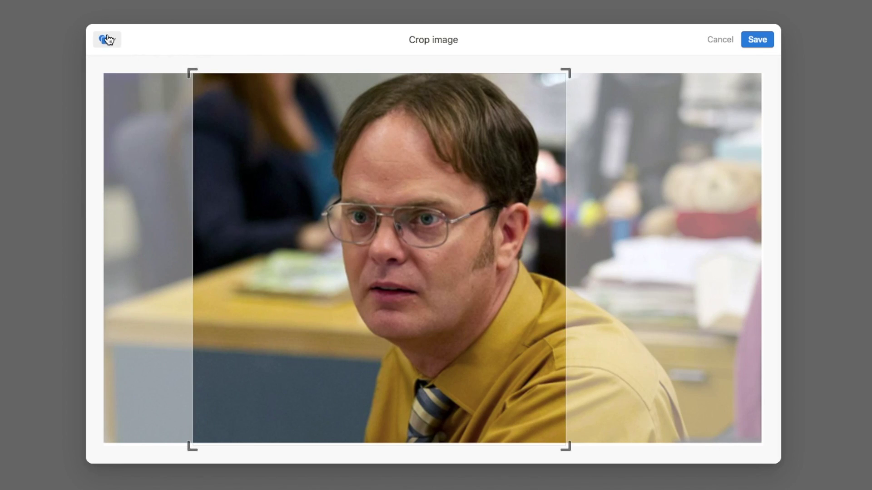
# - Crop the image to a circle centred more closely on the man, and reduce the cropped image's size on the page
pyautogui.click(108, 40)
pyautogui.click(129, 89)
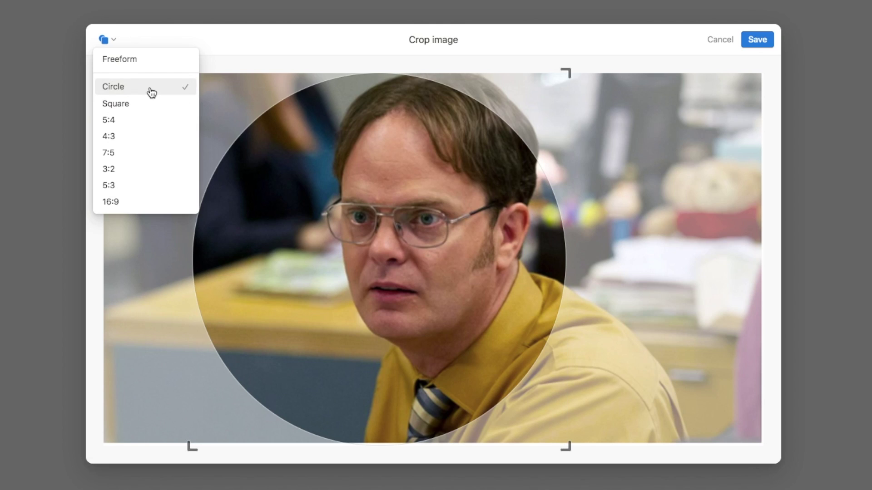
pyautogui.moveTo(437, 231); pyautogui.dragTo(501, 232)
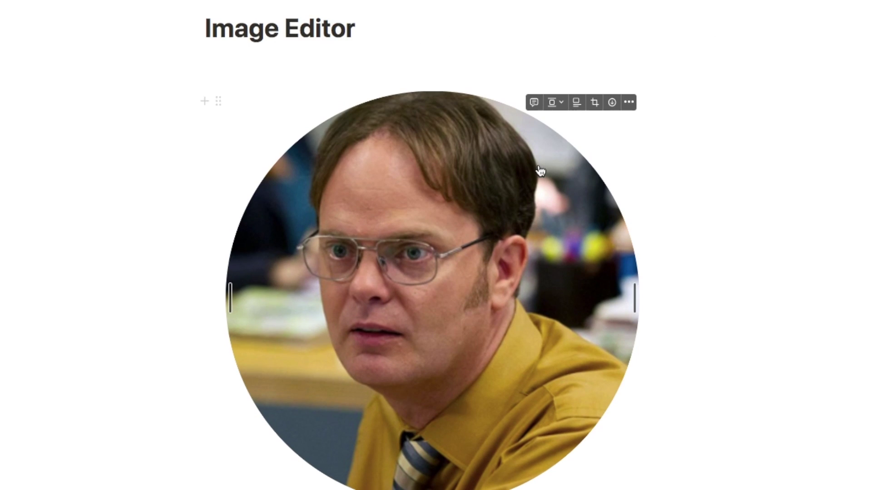
pyautogui.moveTo(632, 296); pyautogui.dragTo(531, 272)
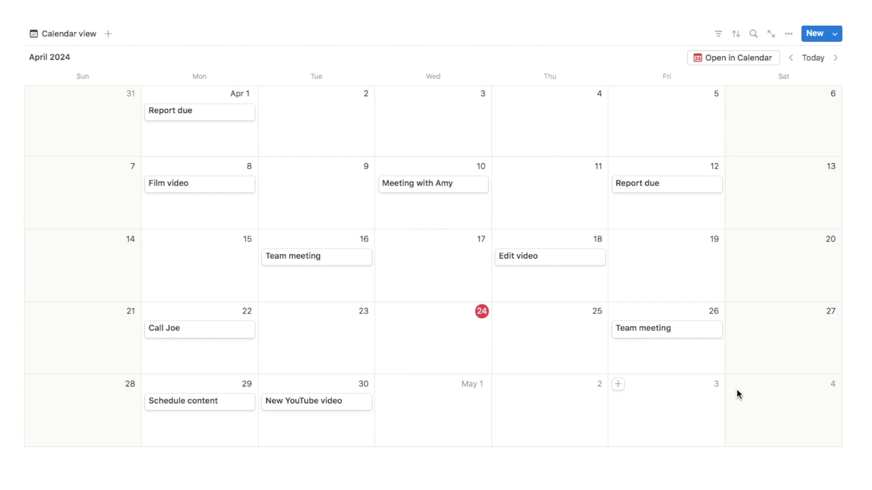
# - Set the calendar view's layout to show the calendar as Week
pyautogui.scroll(1, 867, 316)
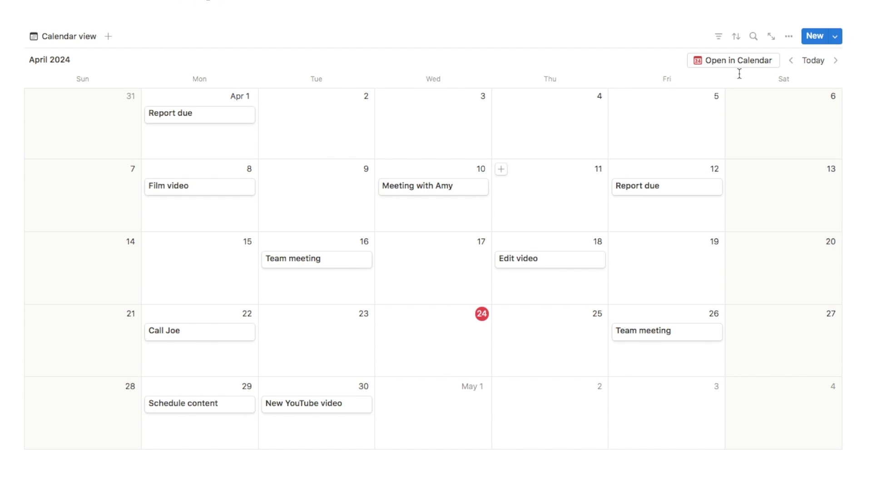
pyautogui.click(789, 40)
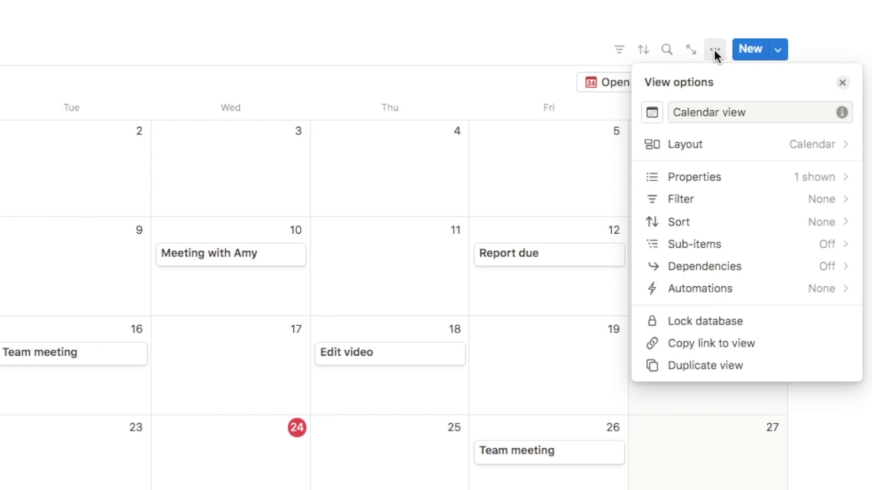
pyautogui.click(686, 145)
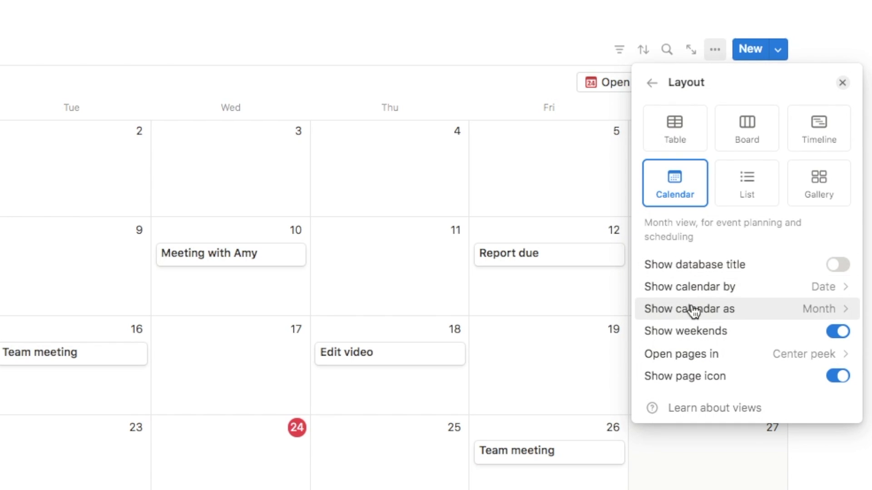
pyautogui.click(707, 316)
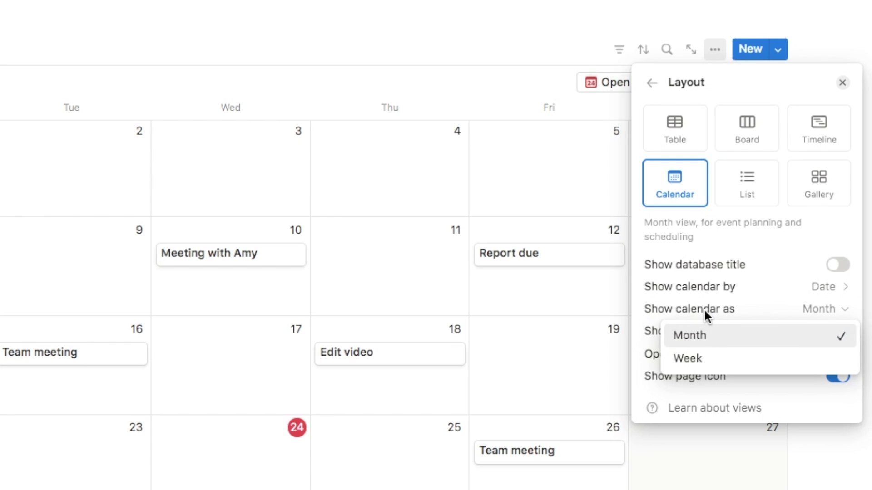
pyautogui.click(705, 359)
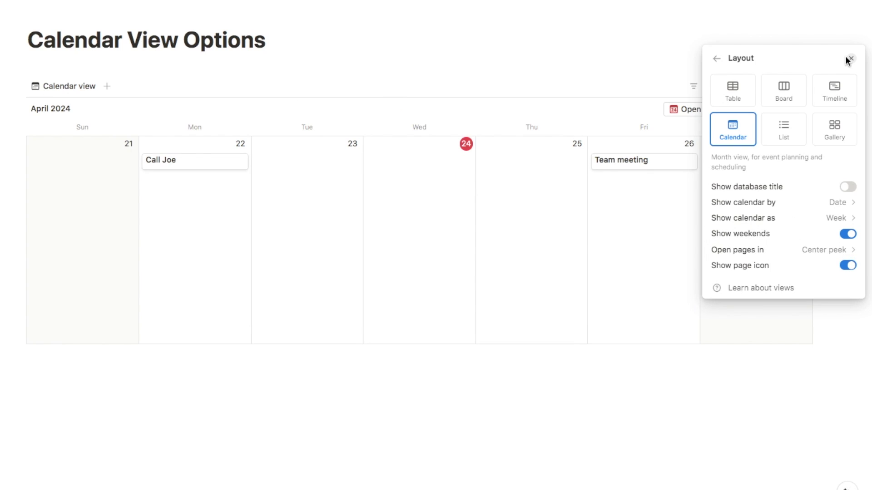
pyautogui.click(849, 59)
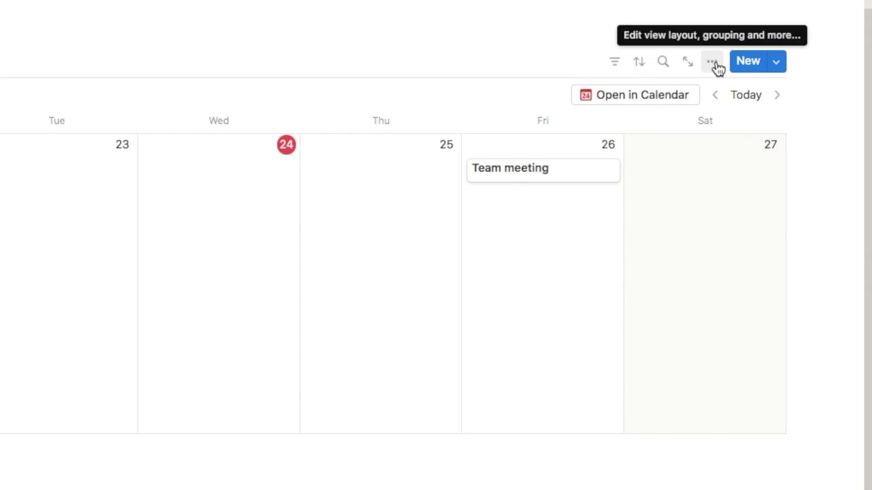
# - Turn off weekends in the calendar view's layout and show the calendar as Month
pyautogui.click(712, 62)
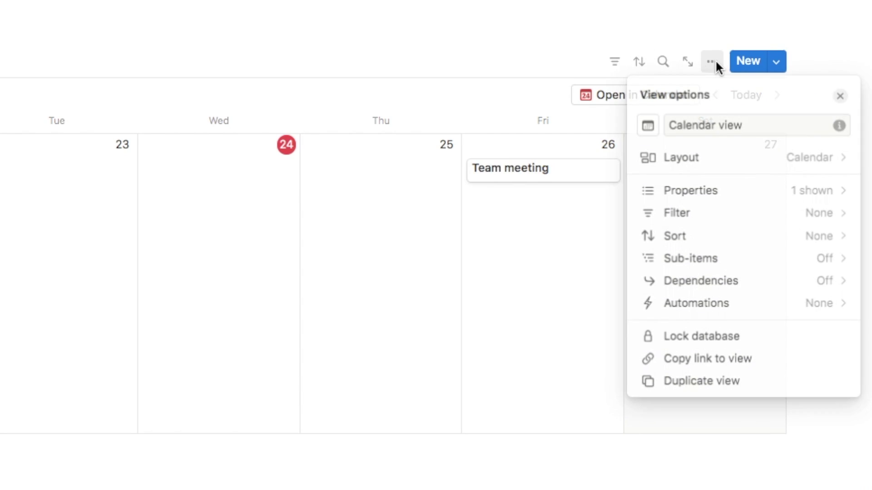
pyautogui.click(685, 158)
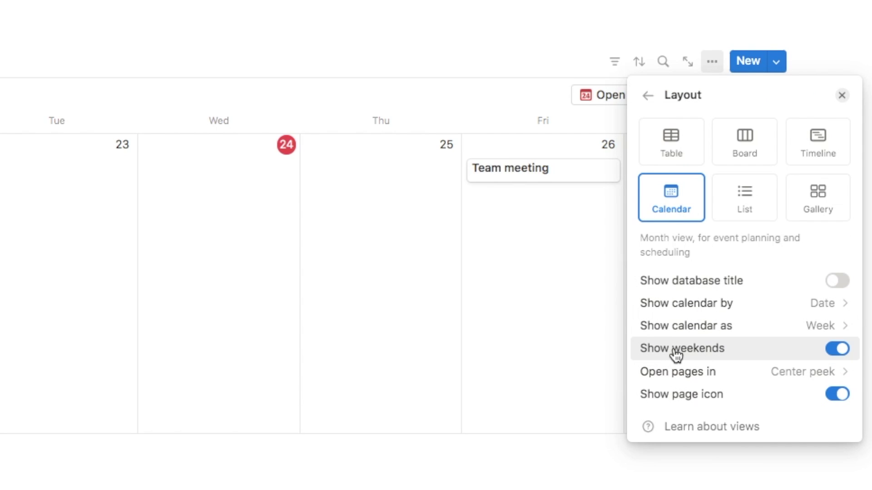
pyautogui.click(838, 350)
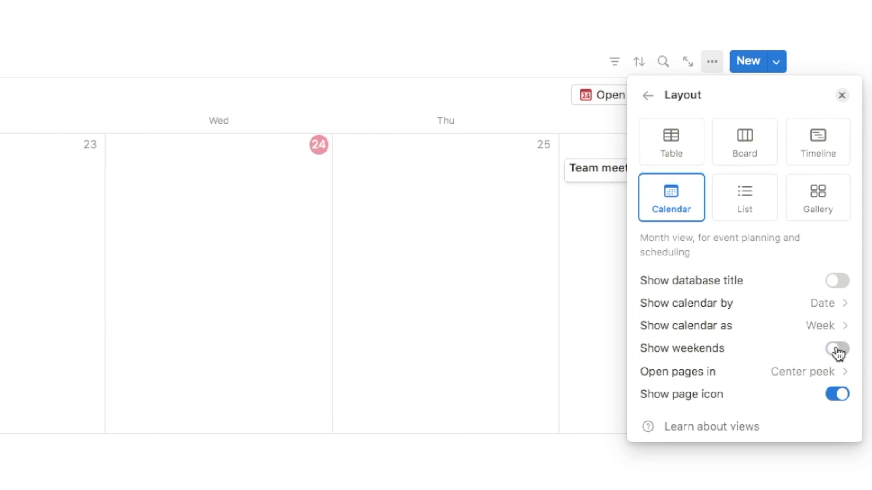
pyautogui.click(820, 327)
pyautogui.click(735, 359)
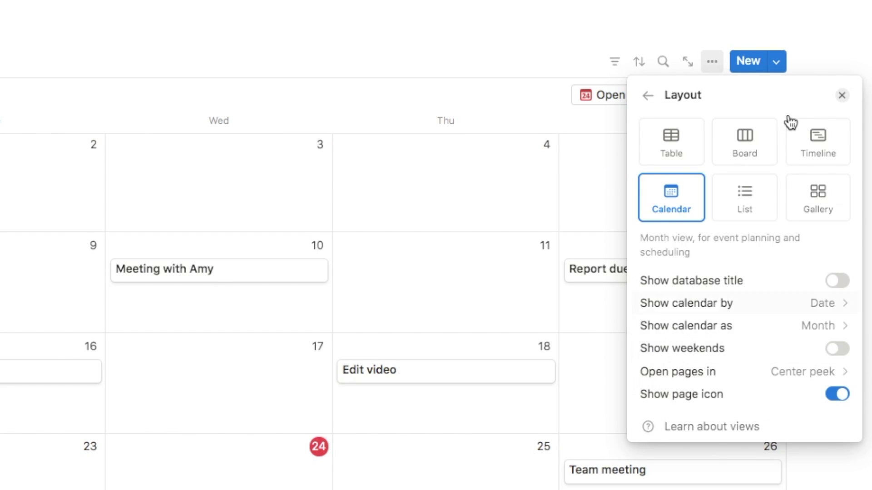
pyautogui.click(842, 95)
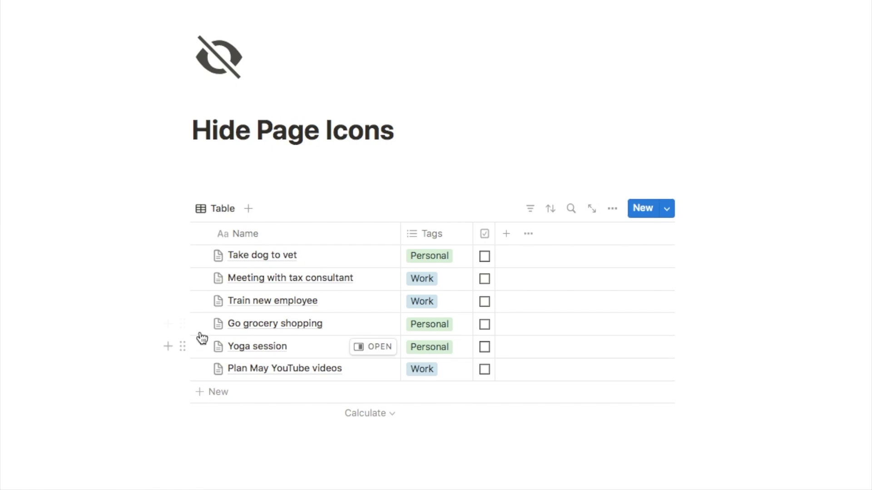
# - Hide the page icons and the vertical lines in the table view's layout
pyautogui.click(611, 212)
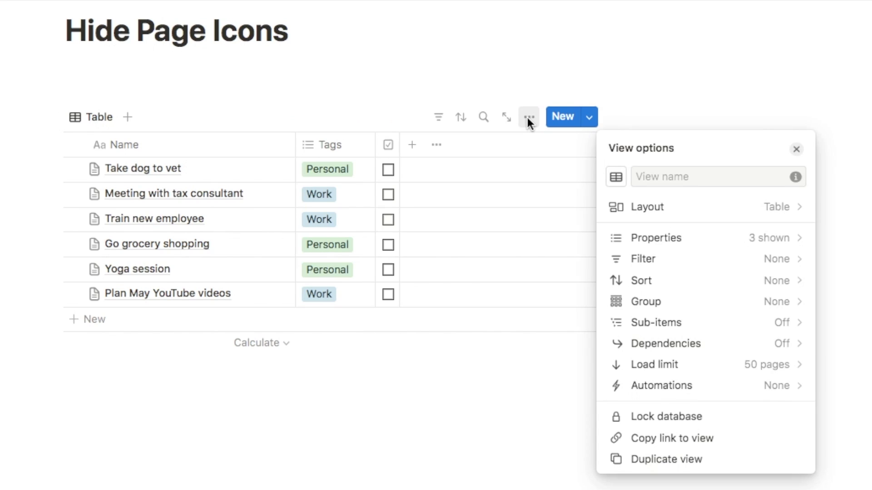
pyautogui.click(658, 207)
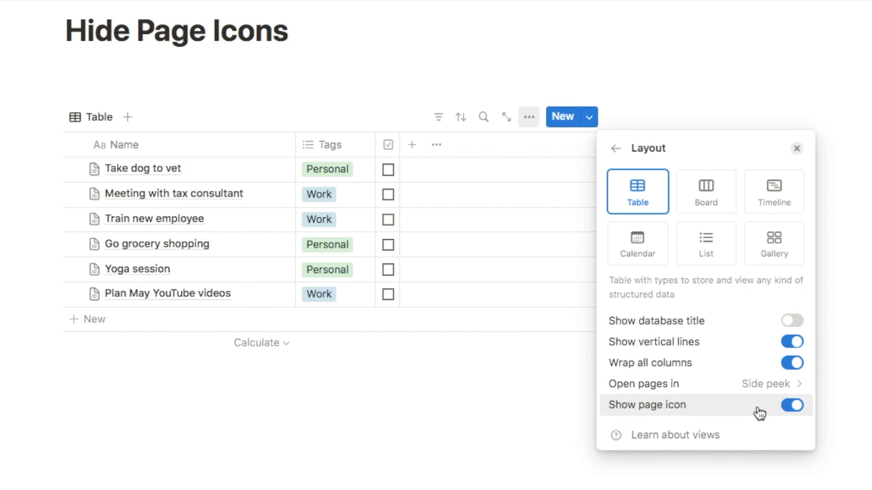
pyautogui.click(784, 410)
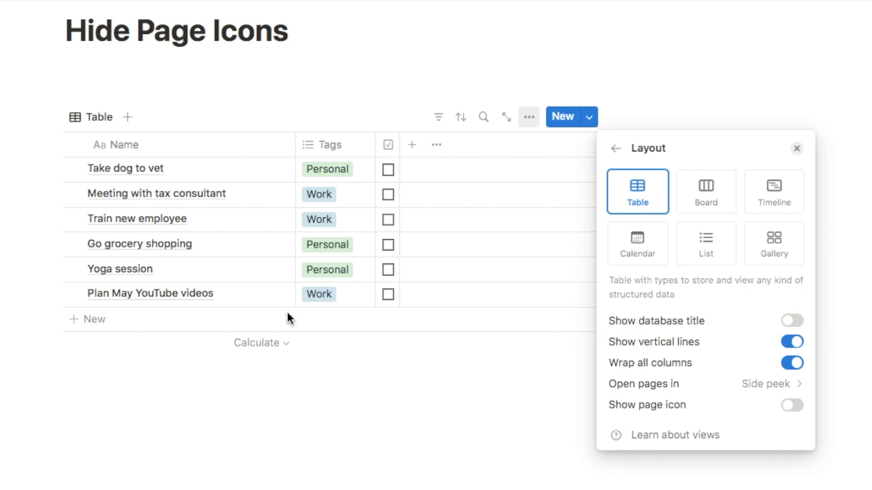
pyautogui.click(798, 344)
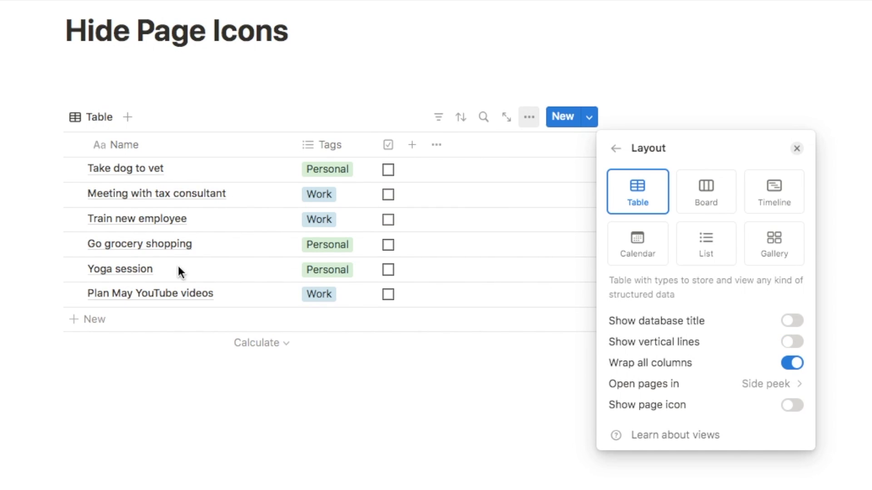
pyautogui.click(848, 277)
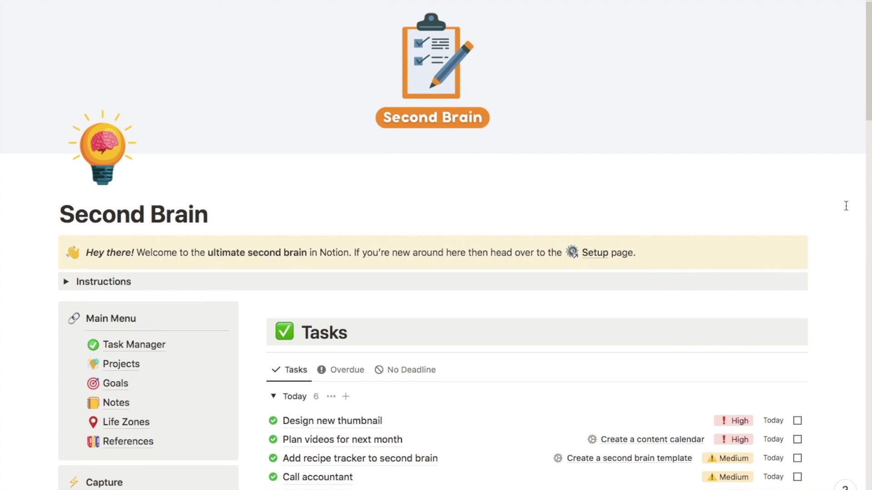
# - Look through the Second Brain page from its main menu and tasks down to projects, goals, life zones and references
pyautogui.scroll(-2, 846, 206)
pyautogui.scroll(-5, 845, 206)
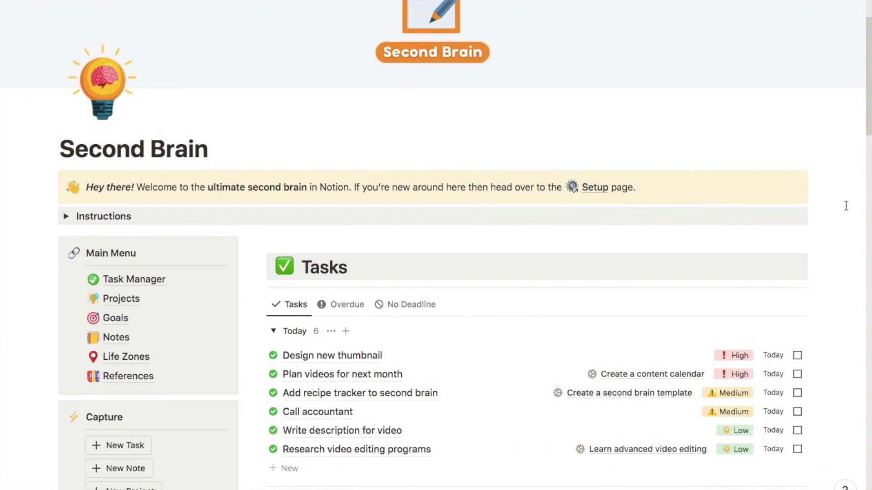
pyautogui.scroll(-7, 845, 206)
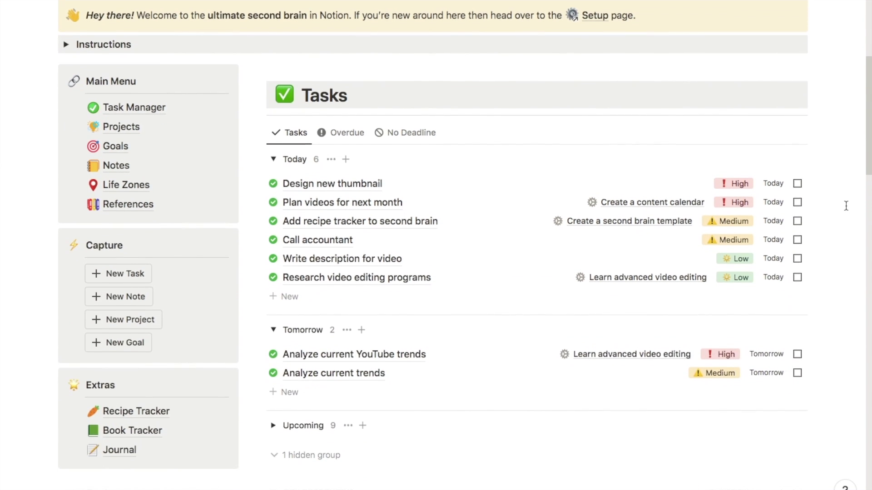
pyautogui.scroll(-5, 846, 205)
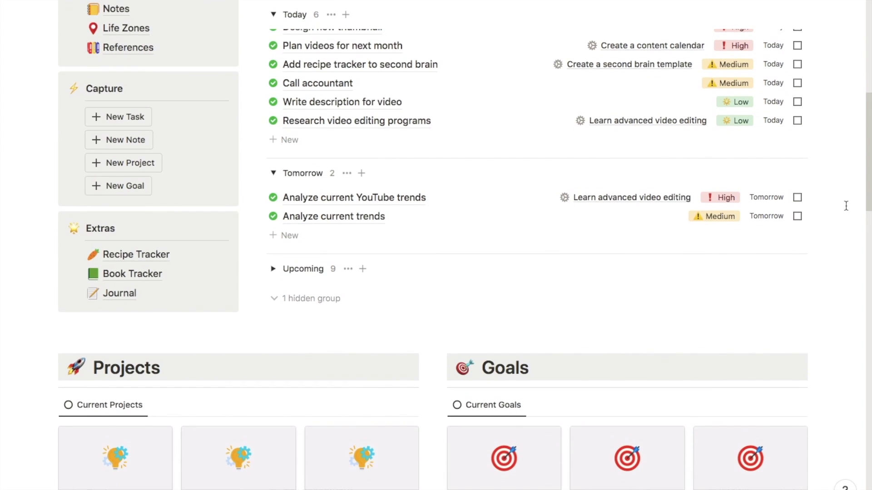
pyautogui.scroll(-5, 846, 205)
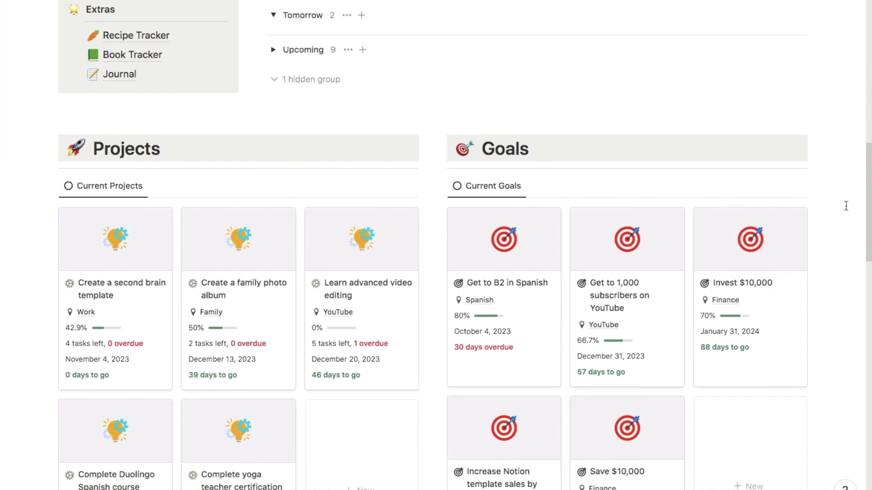
pyautogui.scroll(-5, 845, 205)
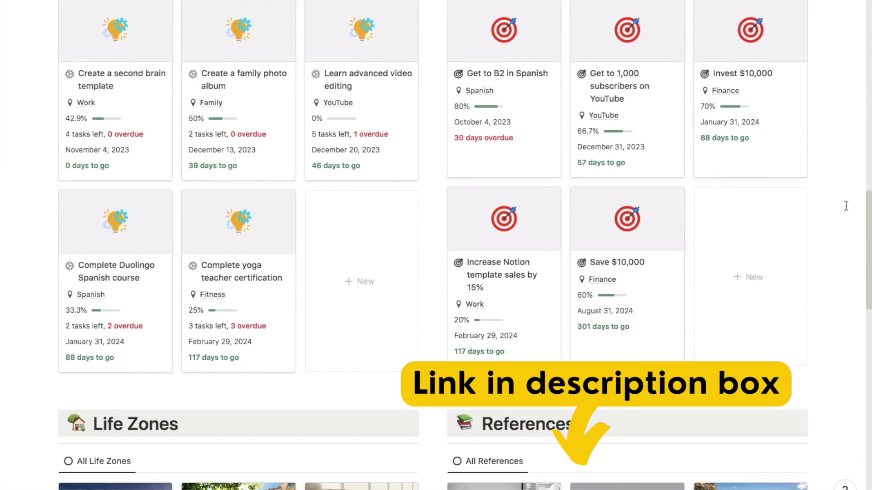
pyautogui.scroll(-4, 846, 205)
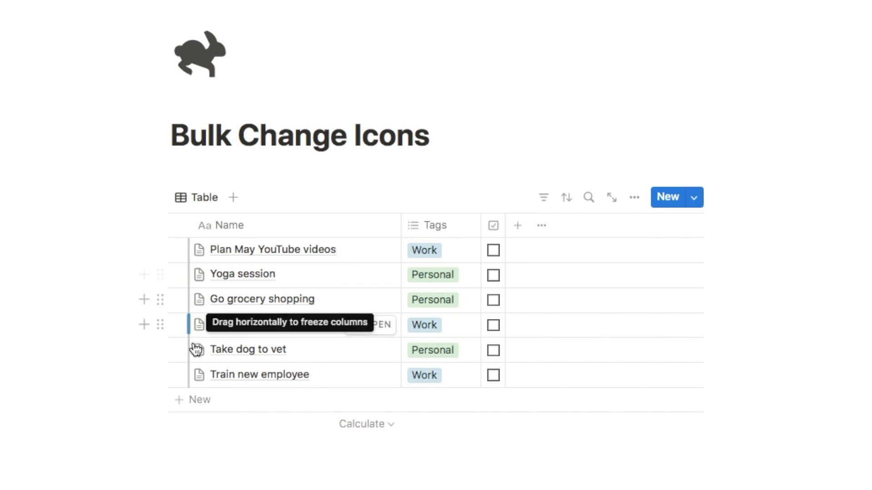
# - Set the pushpin emoji as the icon of the first four tasks, from Plan May YouTube videos to Meeting with tax consultant
pyautogui.click(179, 226)
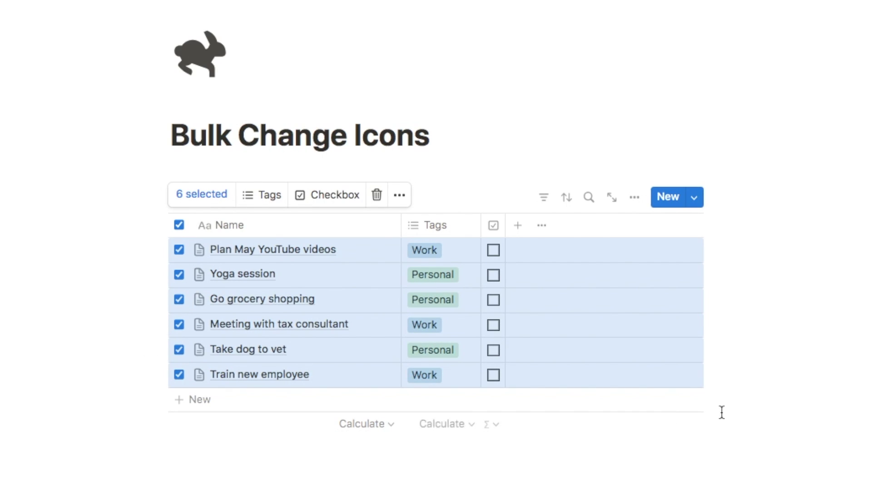
pyautogui.click(721, 412)
pyautogui.moveTo(94, 253); pyautogui.dragTo(250, 334)
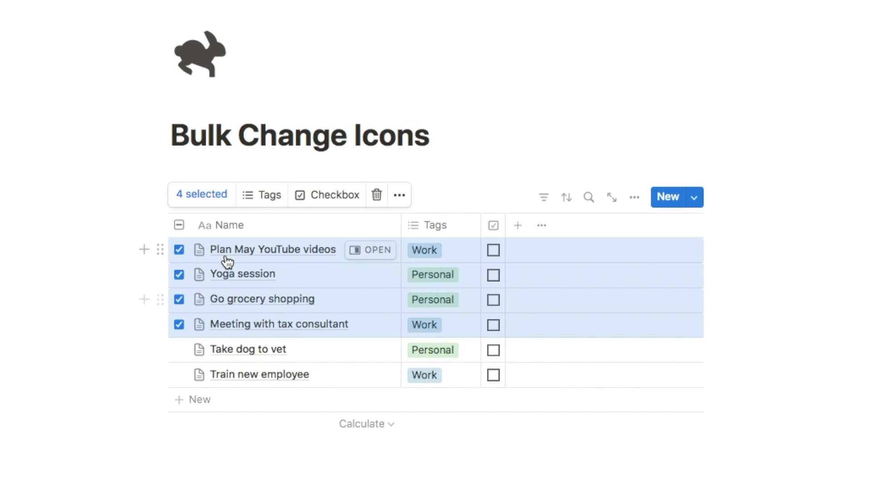
pyautogui.click(159, 250)
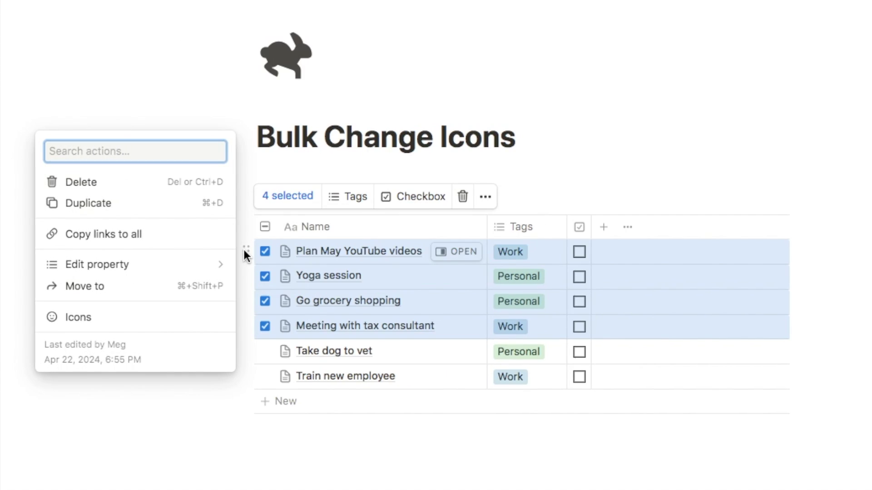
pyautogui.click(151, 318)
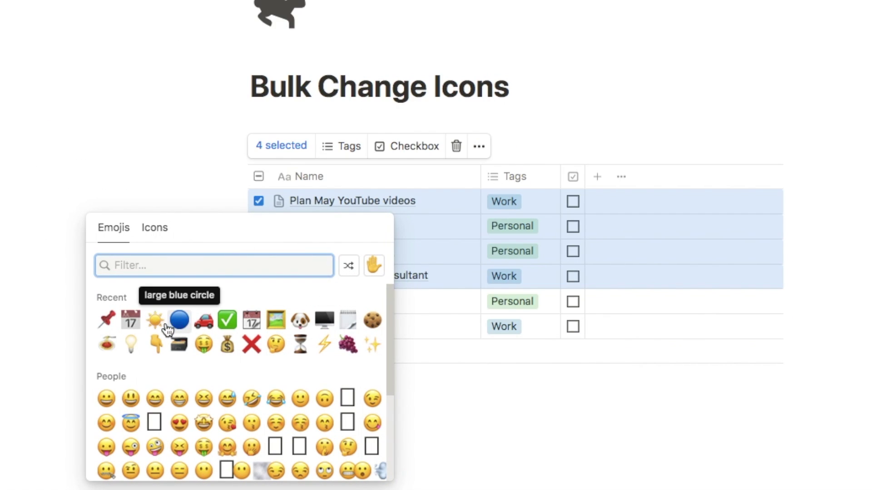
pyautogui.click(107, 323)
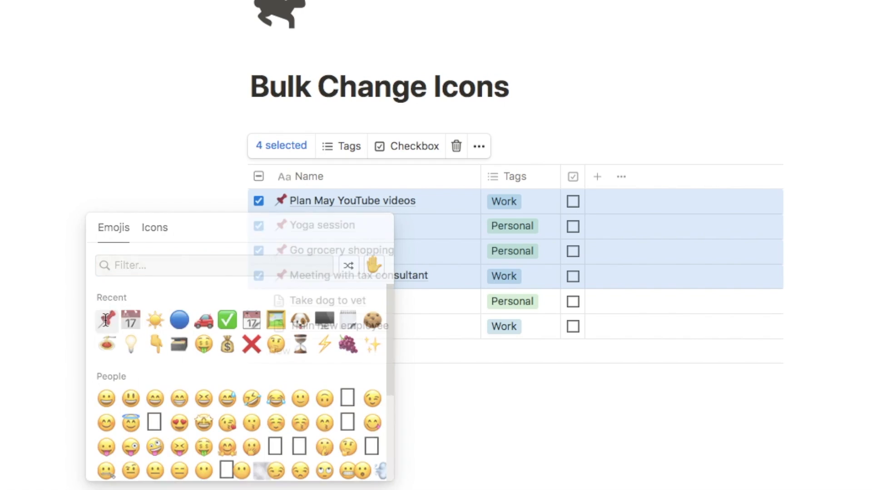
pyautogui.press('Escape')
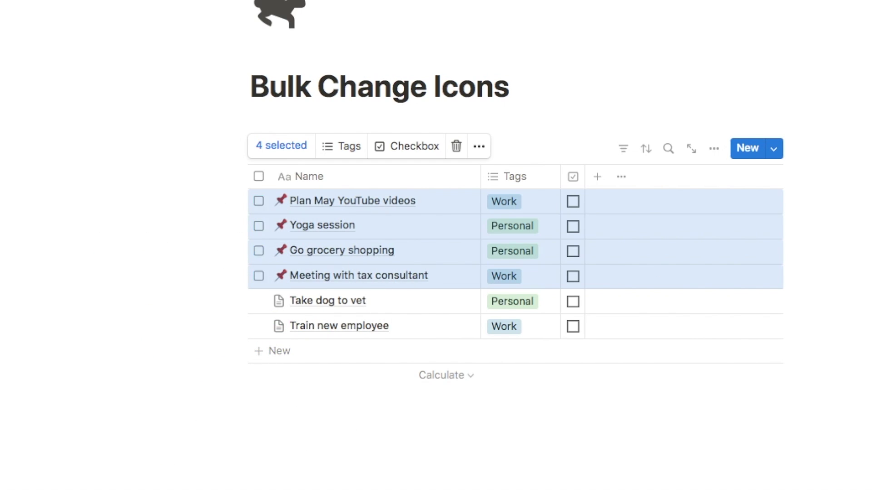
# - Assign one shared emoji icon to the Take dog to vet and Train new employee tasks
pyautogui.moveTo(176, 292); pyautogui.dragTo(302, 327)
pyautogui.click(239, 301)
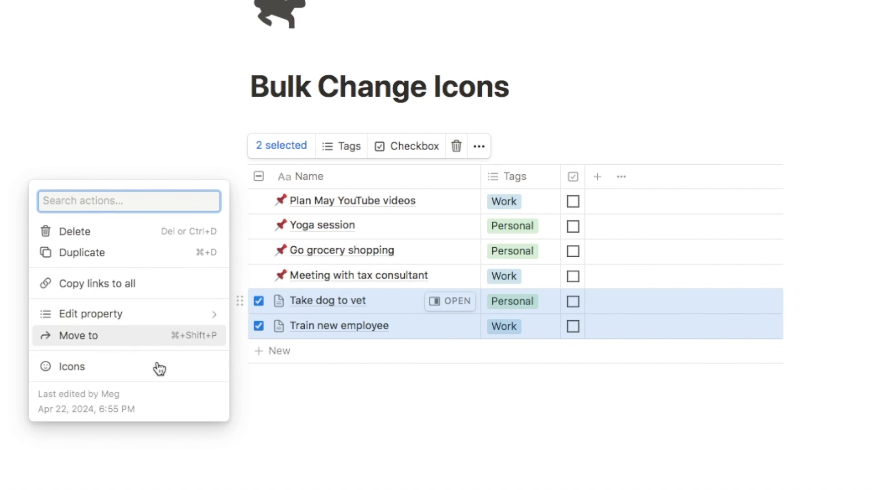
pyautogui.click(158, 365)
pyautogui.click(227, 420)
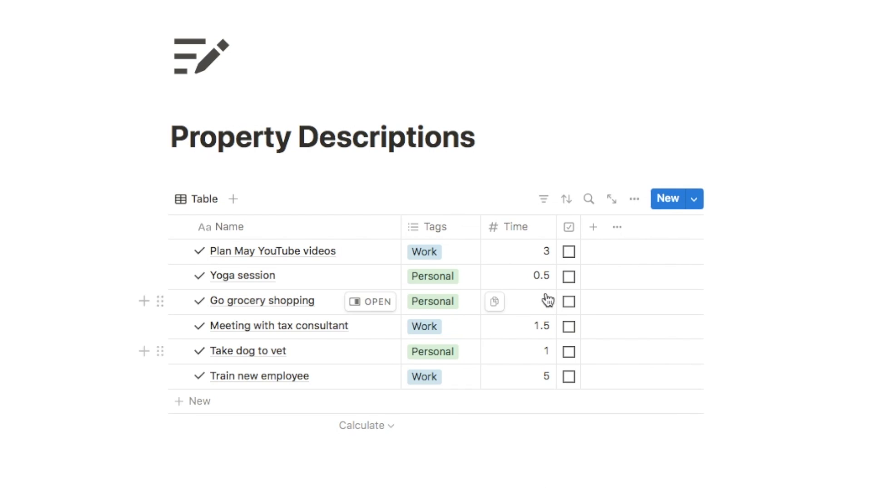
# - Add the description "The time it takes to complete the task in hour" to the table's Time property
pyautogui.click(511, 231)
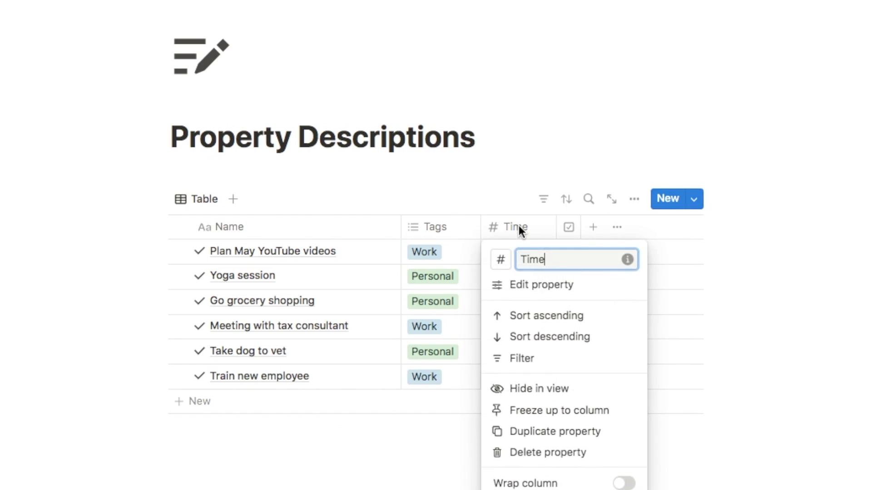
pyautogui.click(627, 260)
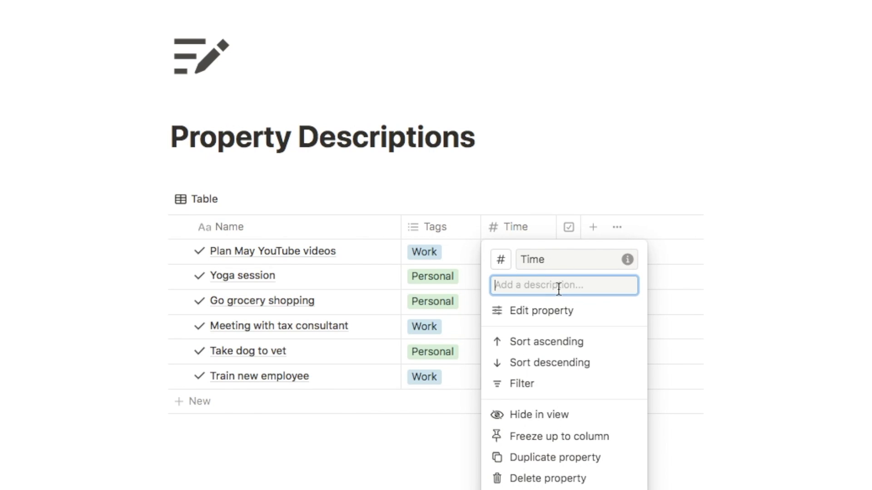
pyautogui.write('The time it takes to complete the task in ')
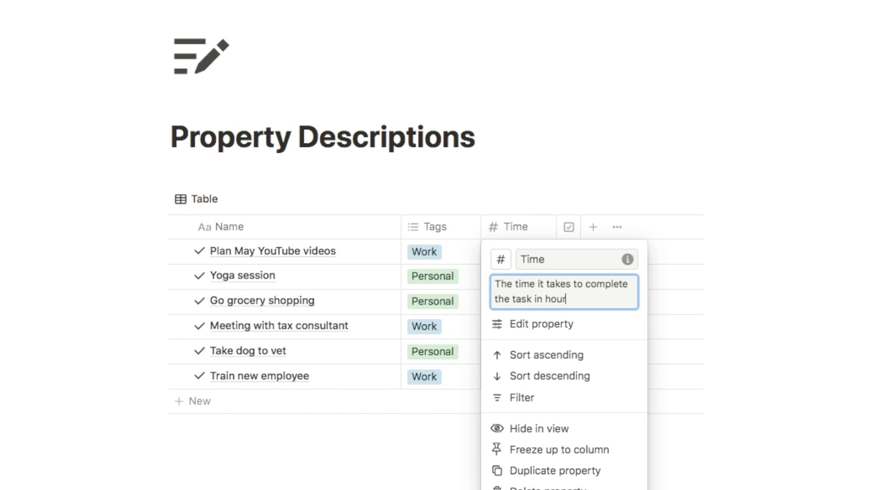
pyautogui.write('hour')
pyautogui.click(778, 345)
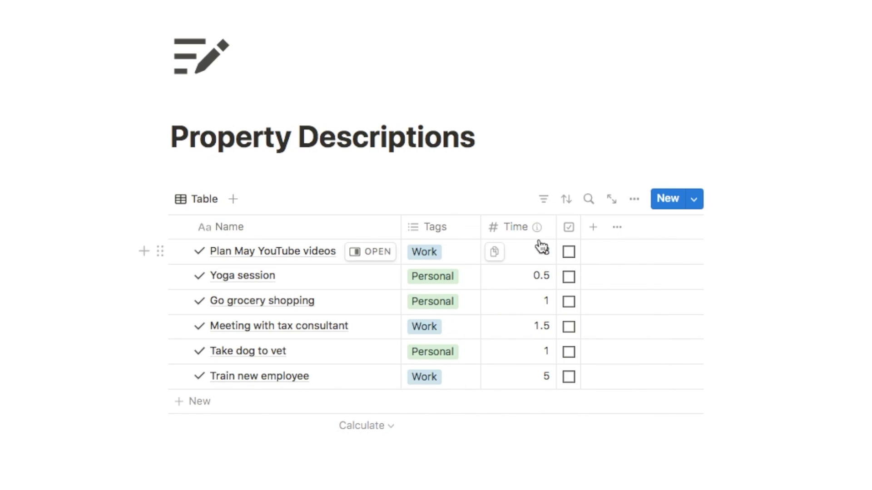
pyautogui.moveTo(539, 234)
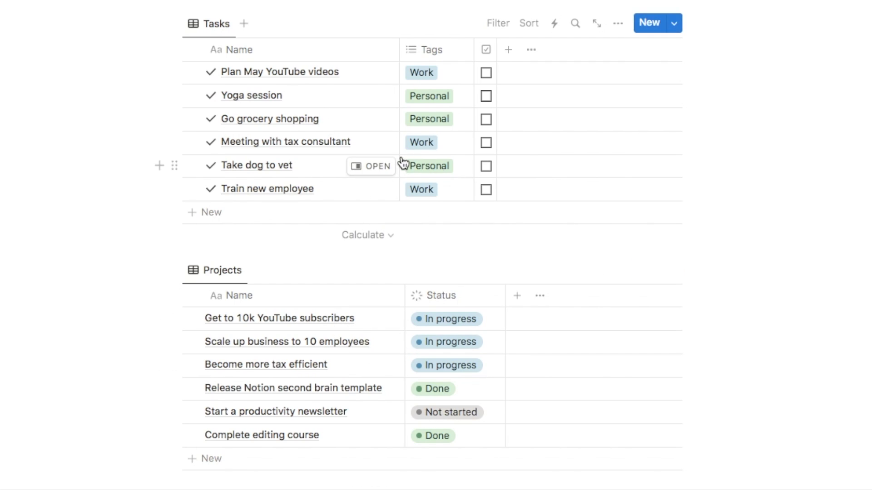
# - Add a relation property to the Tasks table that links to the Projects/Goals database
pyautogui.click(509, 50)
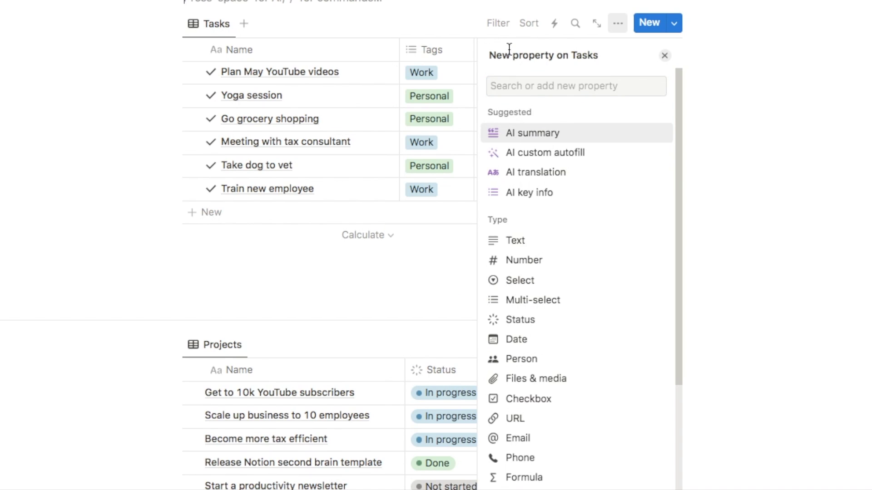
pyautogui.scroll(-4, 525, 317)
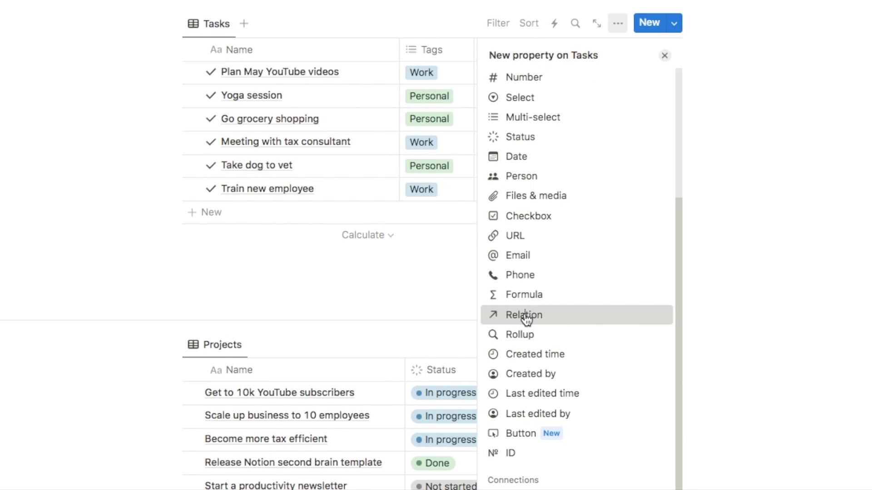
pyautogui.click(526, 318)
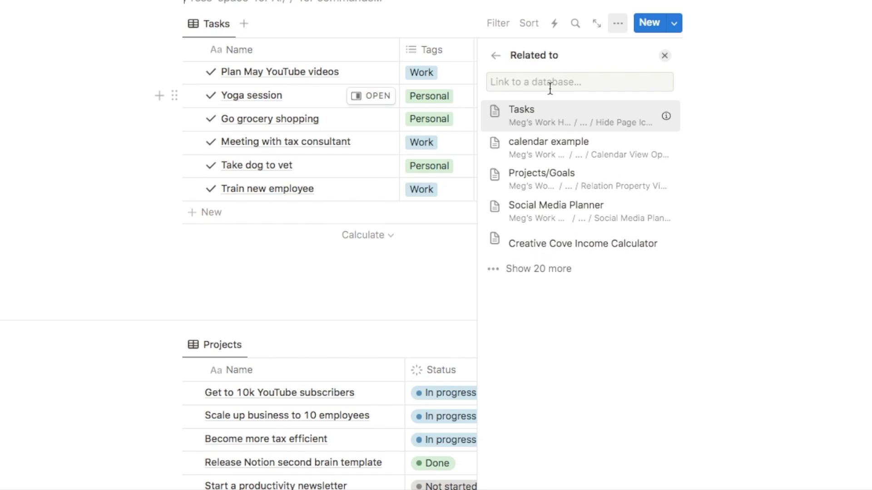
pyautogui.click(550, 183)
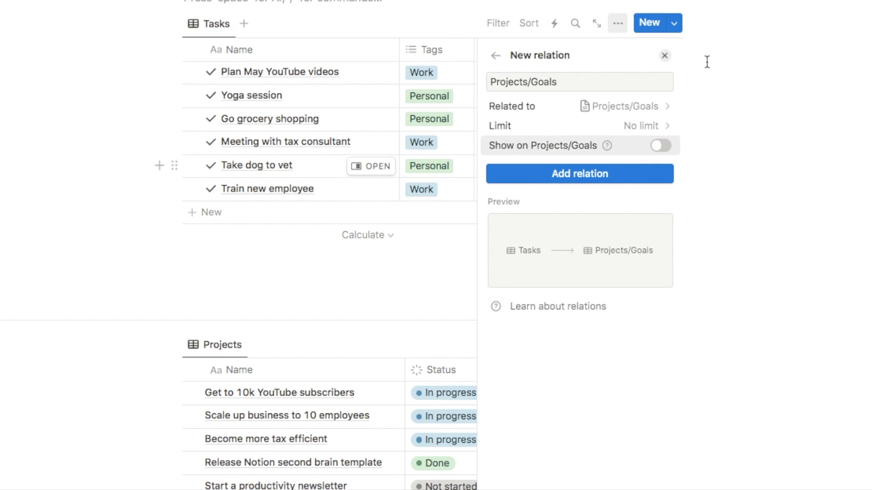
pyautogui.click(578, 175)
pyautogui.click(664, 55)
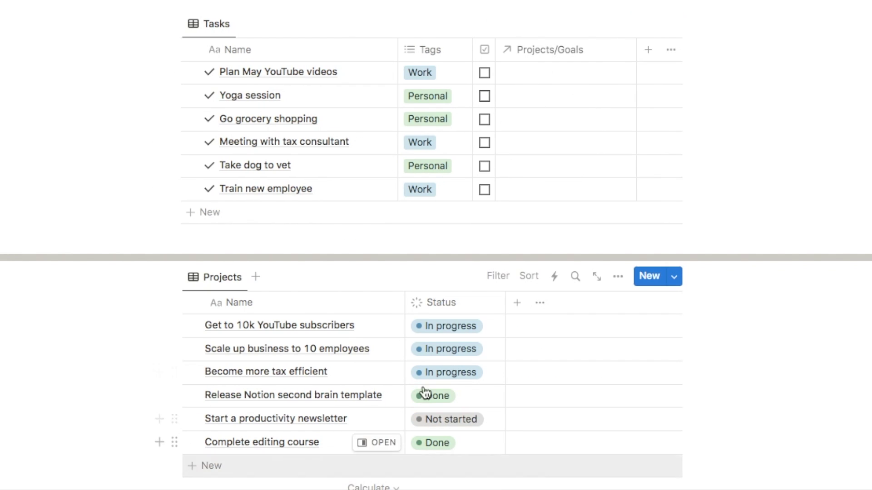
# - Show the Status property in the Projects/Goals relation and link Plan May YouTube videos to Get to 10k YouTube subscribers
pyautogui.click(526, 79)
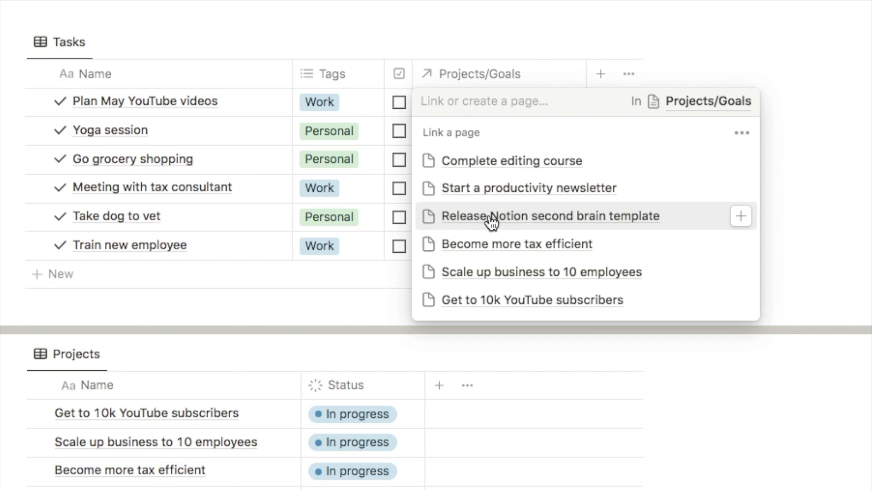
pyautogui.click(743, 133)
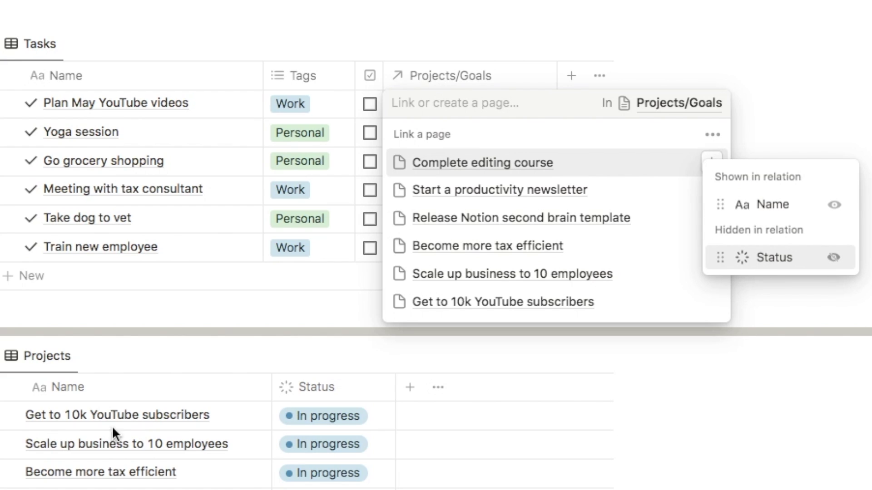
pyautogui.click(836, 259)
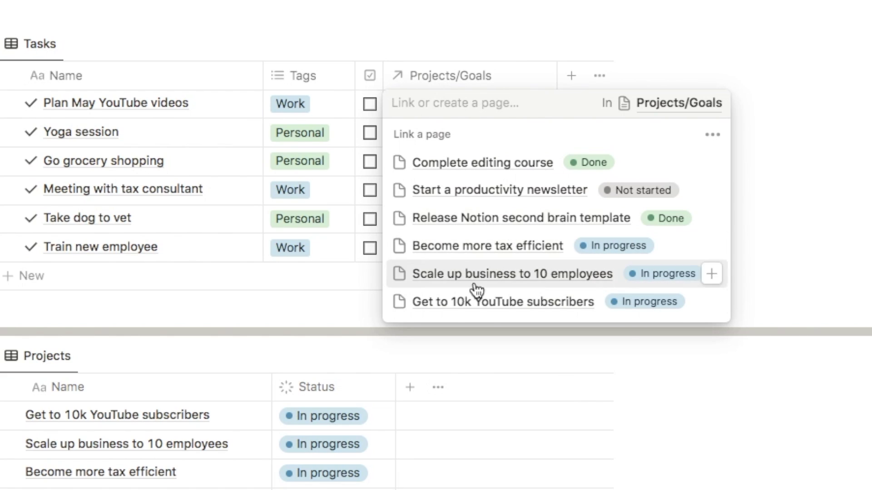
pyautogui.click(456, 302)
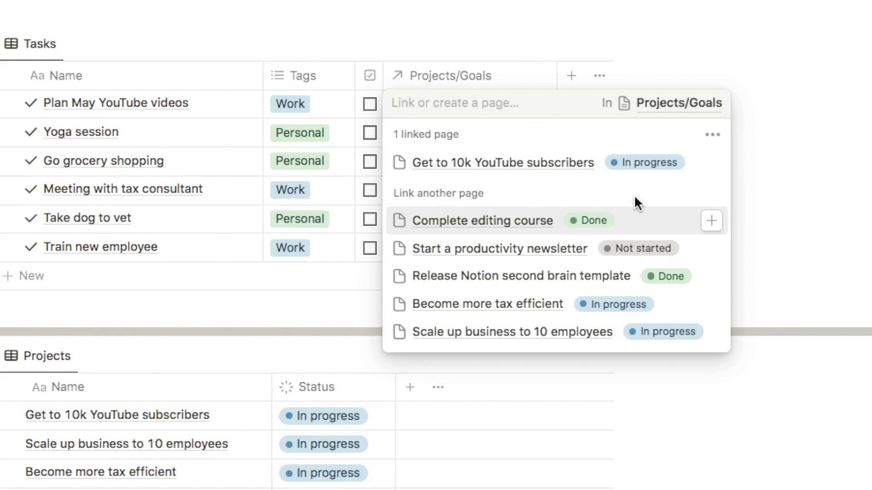
pyautogui.click(784, 141)
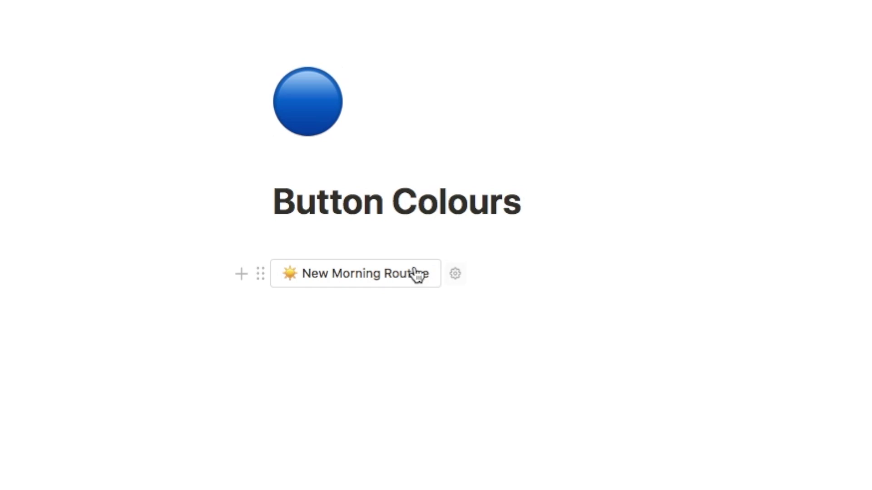
# - Test the New Morning Routine button by checking off Brush teeth and Drink glass of water, and delete the generated checklist
pyautogui.click(341, 281)
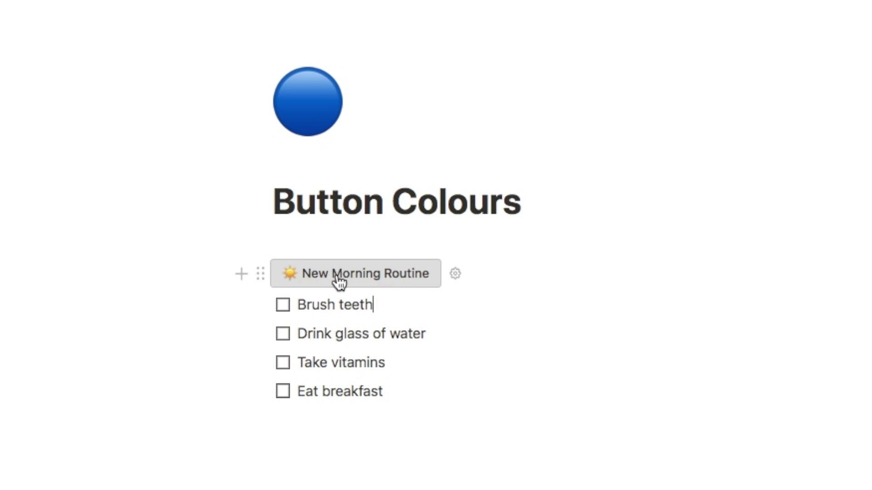
pyautogui.click(283, 305)
pyautogui.click(283, 334)
pyautogui.moveTo(570, 477)
pyautogui.mouseDown()
pyautogui.moveTo(292, 359)
pyautogui.moveTo(263, 324)
pyautogui.moveTo(262, 307)
pyautogui.mouseUp()
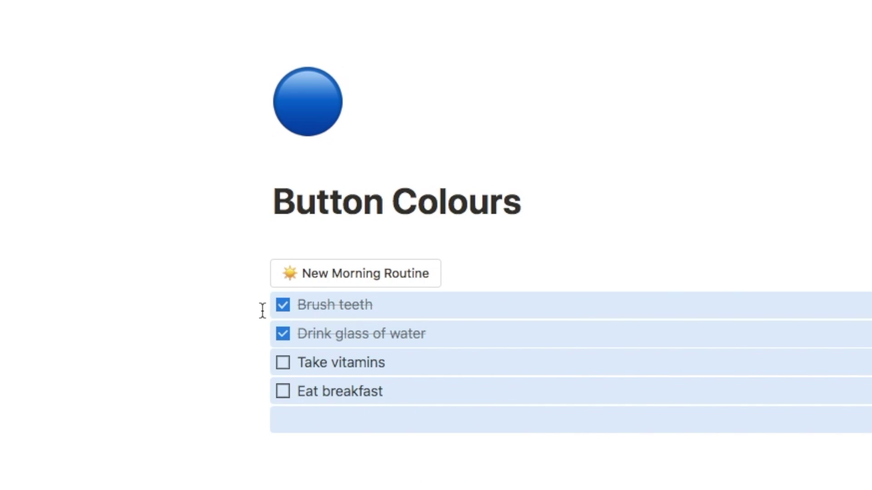
pyautogui.press('BackSpace')
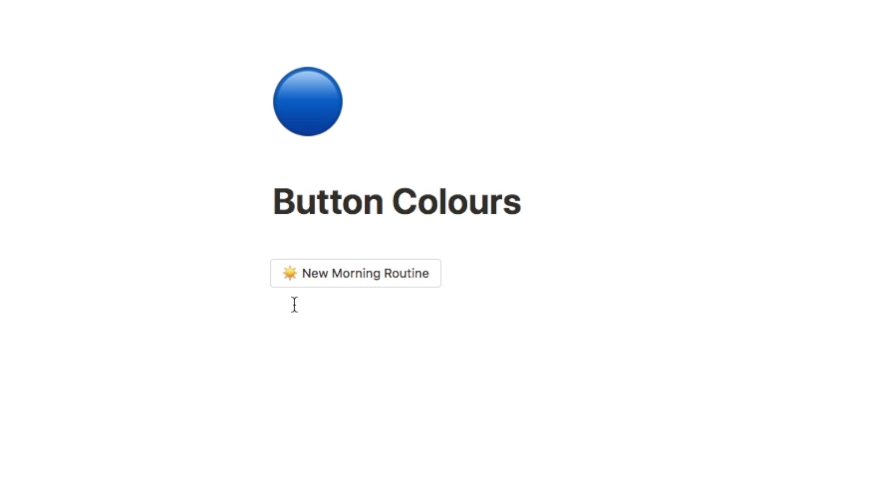
# - Set the New Morning Routine button's color to Purple
pyautogui.click(261, 275)
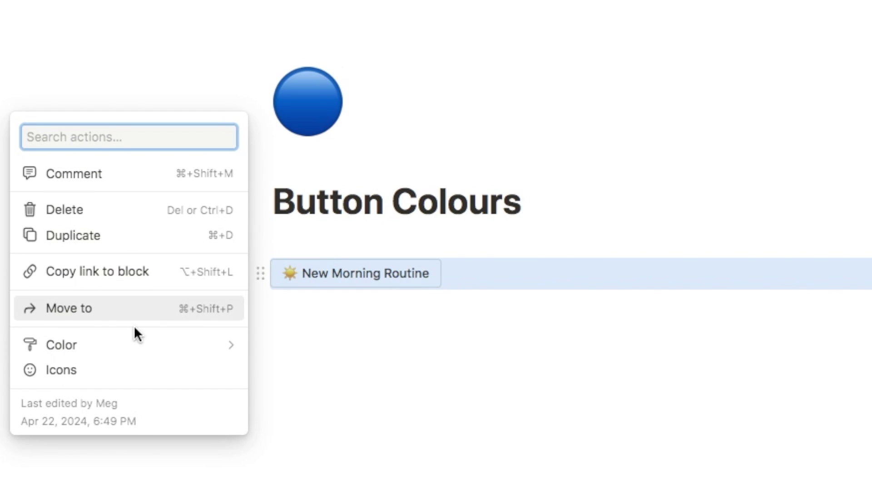
pyautogui.moveTo(134, 347)
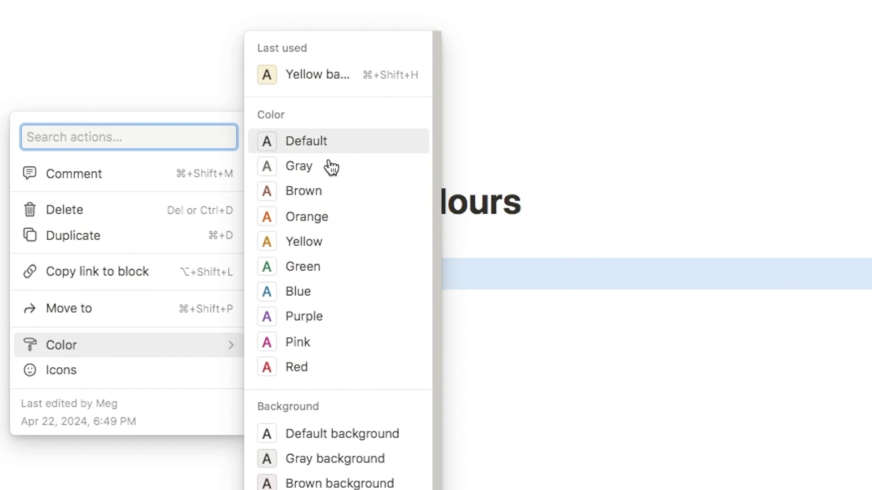
pyautogui.click(312, 317)
pyautogui.click(578, 202)
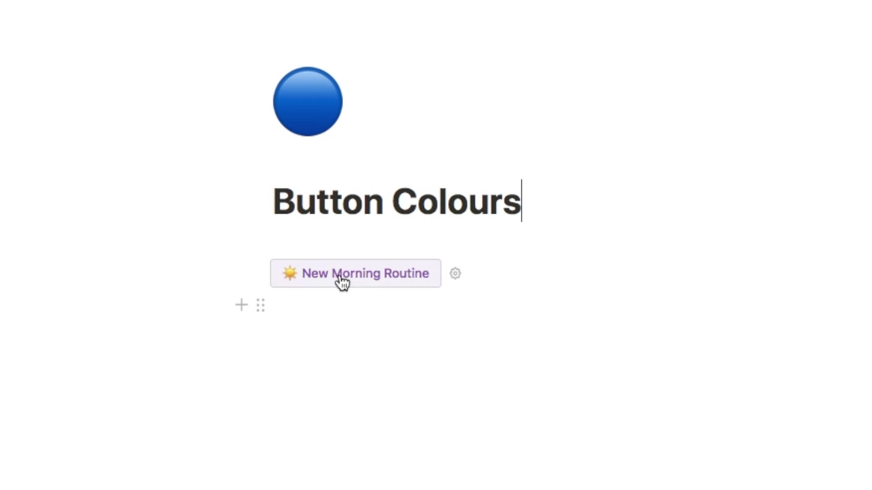
# - Set the New Morning Routine button's color to Blue background
pyautogui.click(263, 270)
pyautogui.moveTo(189, 340)
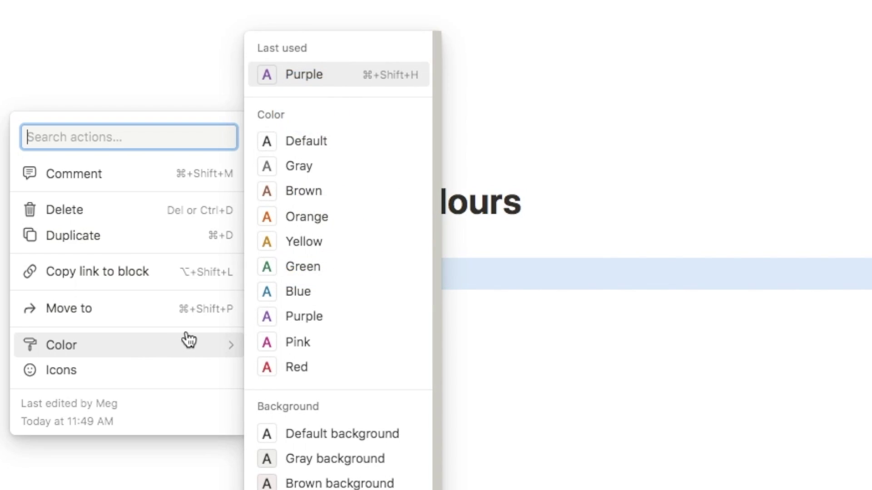
pyautogui.scroll(-1, 317, 353)
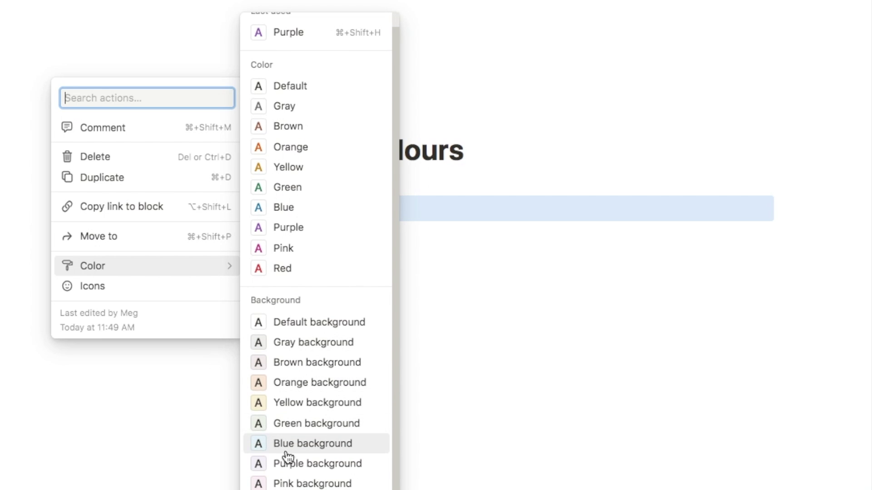
pyautogui.click(302, 449)
pyautogui.click(509, 152)
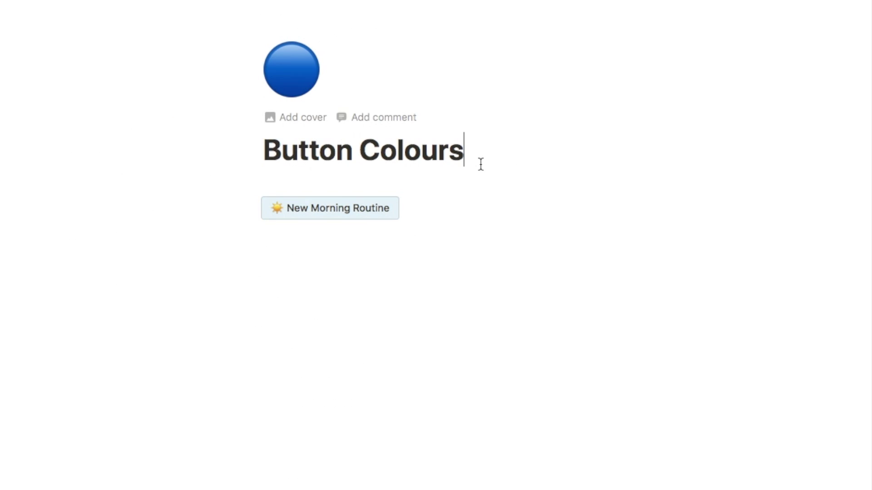
pyautogui.click(286, 266)
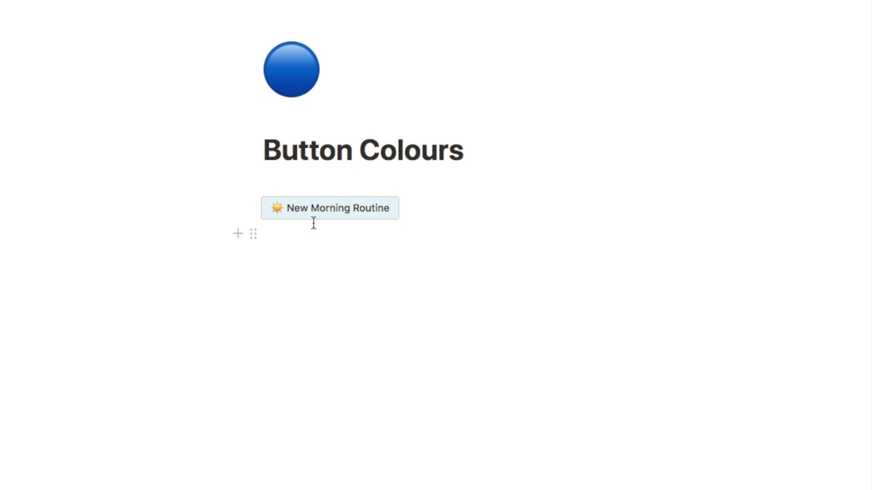
# - Set the New Morning Routine button's color to Pink
pyautogui.click(253, 208)
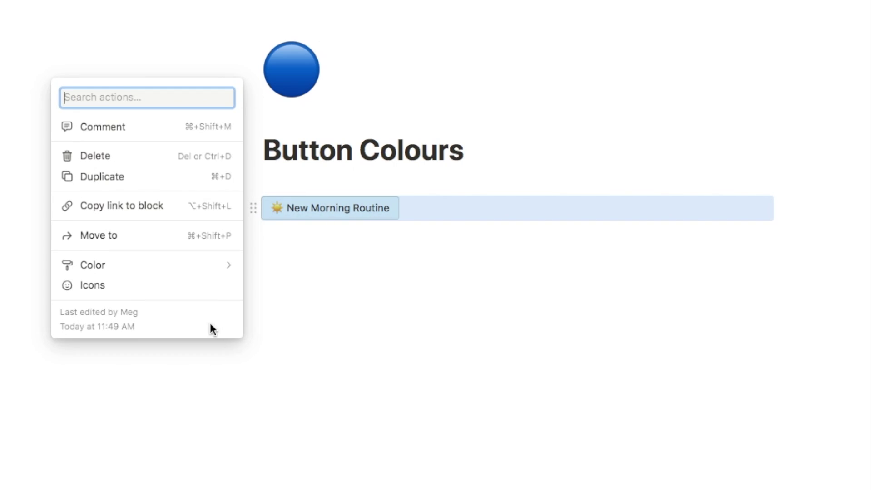
pyautogui.moveTo(169, 268)
pyautogui.click(277, 268)
pyautogui.click(473, 164)
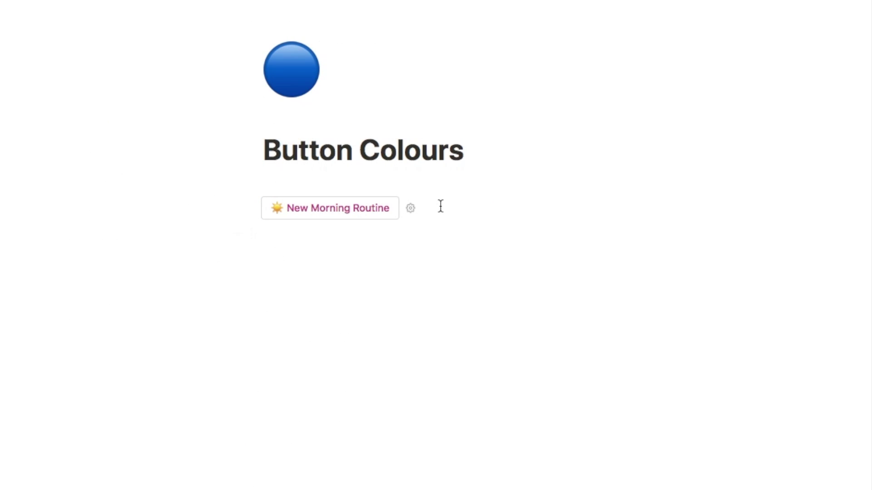
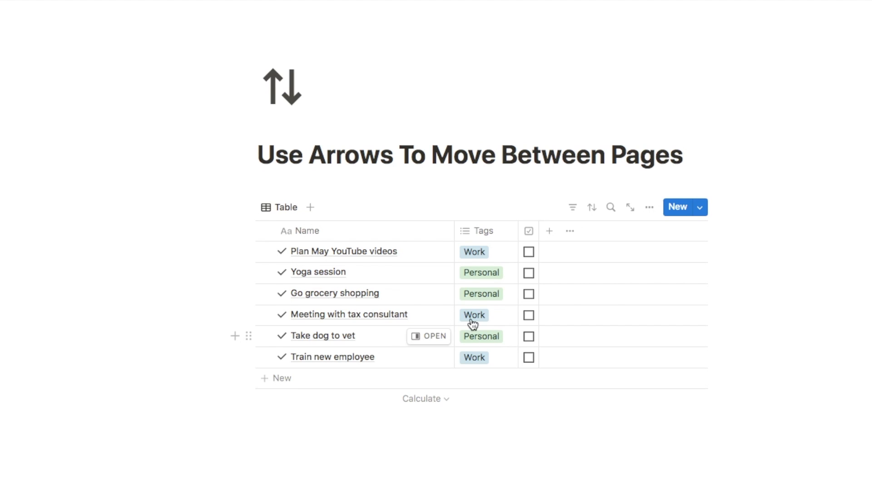
# - Preview Plan May YouTube videos, and browse from the opened Yoga session page forward to Meeting with tax consultant and back up
pyautogui.click(418, 253)
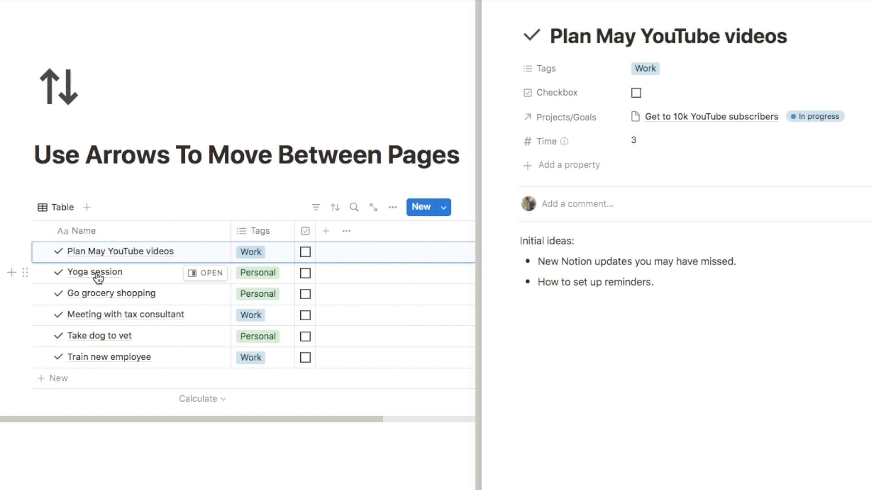
pyautogui.click(359, 83)
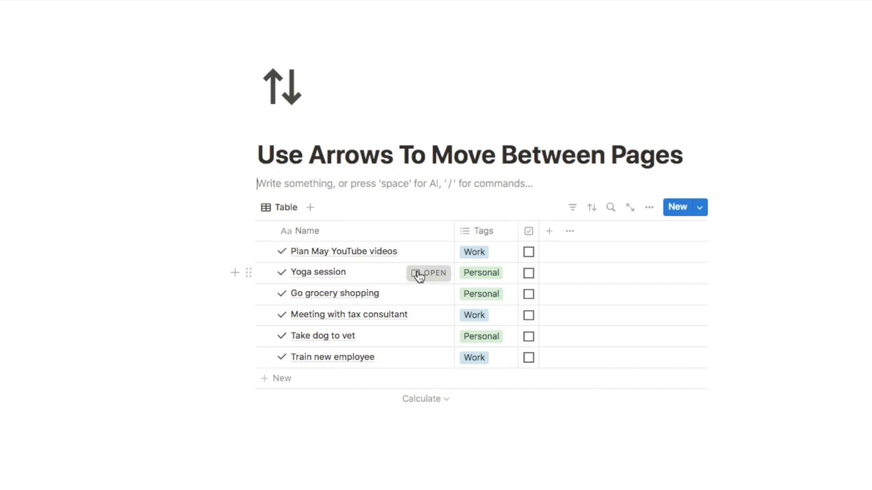
pyautogui.click(419, 274)
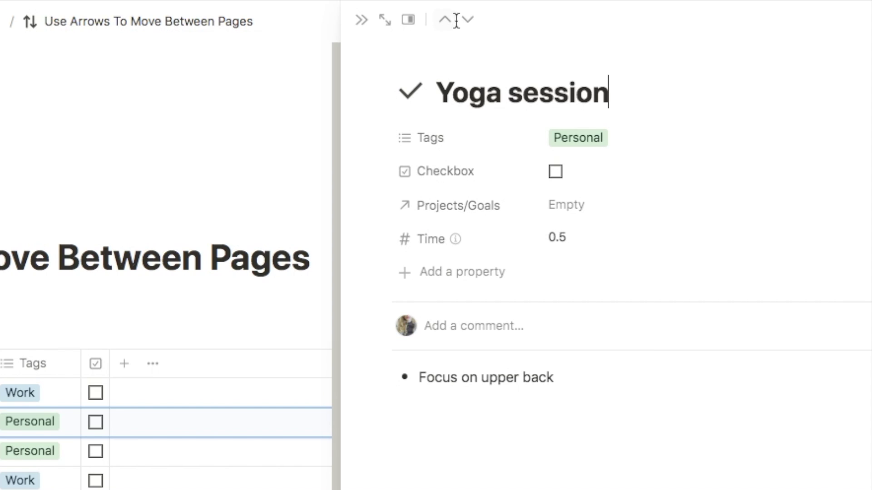
pyautogui.click(468, 22)
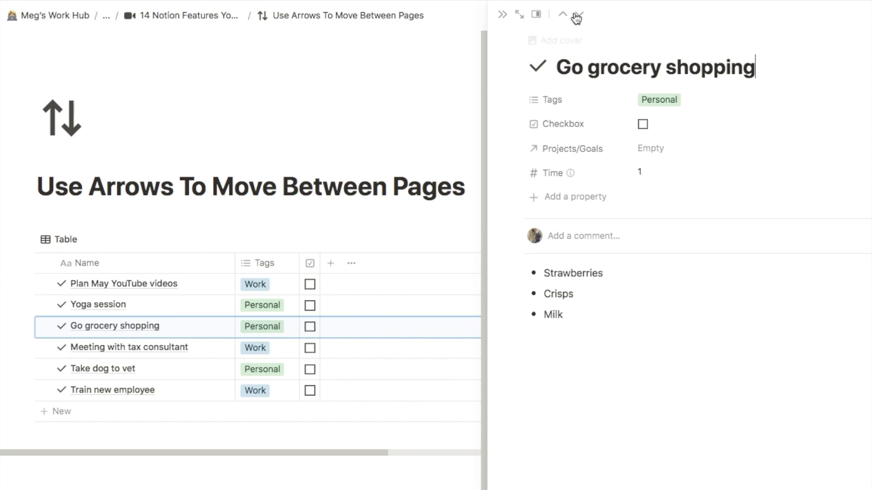
pyautogui.click(579, 14)
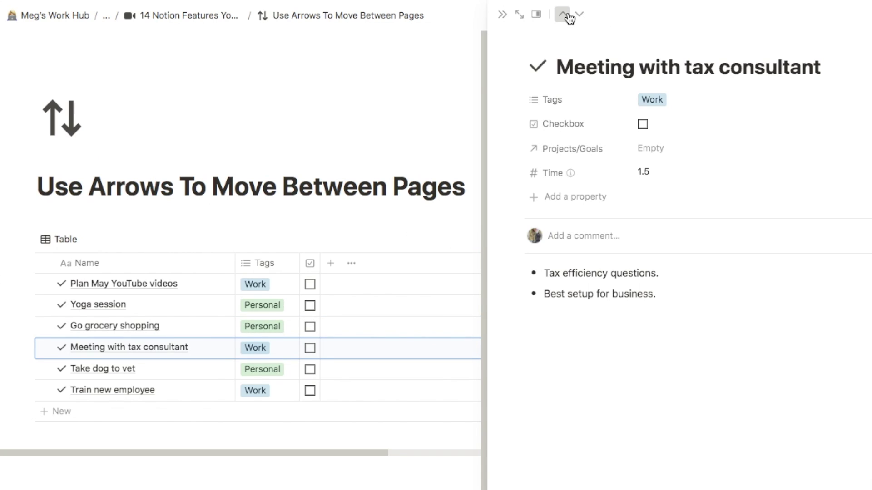
pyautogui.click(563, 15)
pyautogui.click(562, 15)
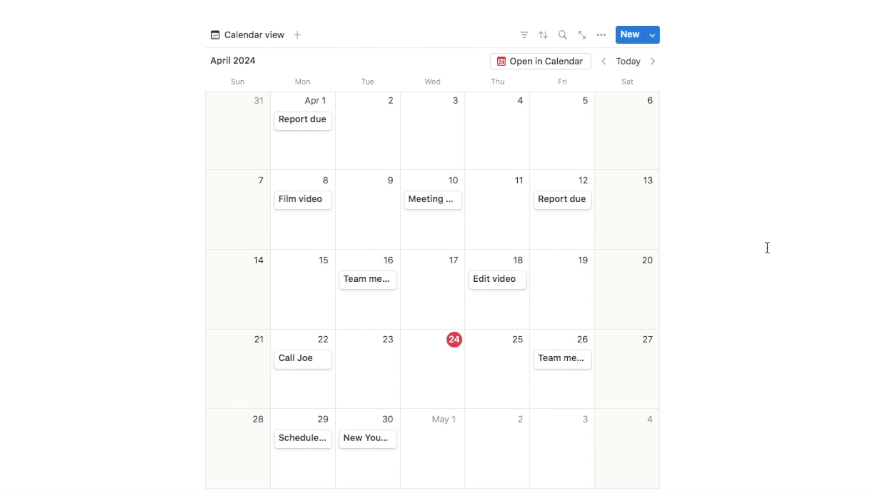
# - Page the calendar view forward month by month to November 2024
pyautogui.scroll(-1, 766, 247)
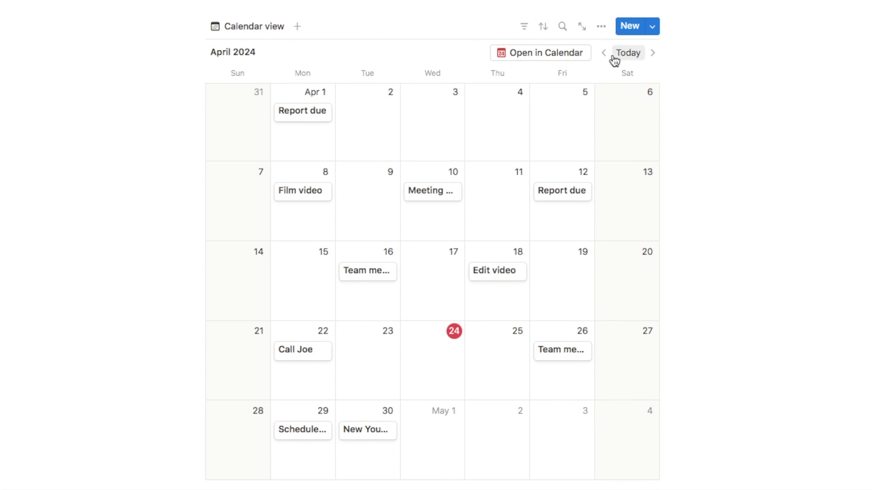
pyautogui.click(652, 53)
pyautogui.click(652, 53)
pyautogui.click(652, 53)
pyautogui.click(652, 53)
pyautogui.click(652, 53)
pyautogui.click(652, 53)
pyautogui.click(652, 53)
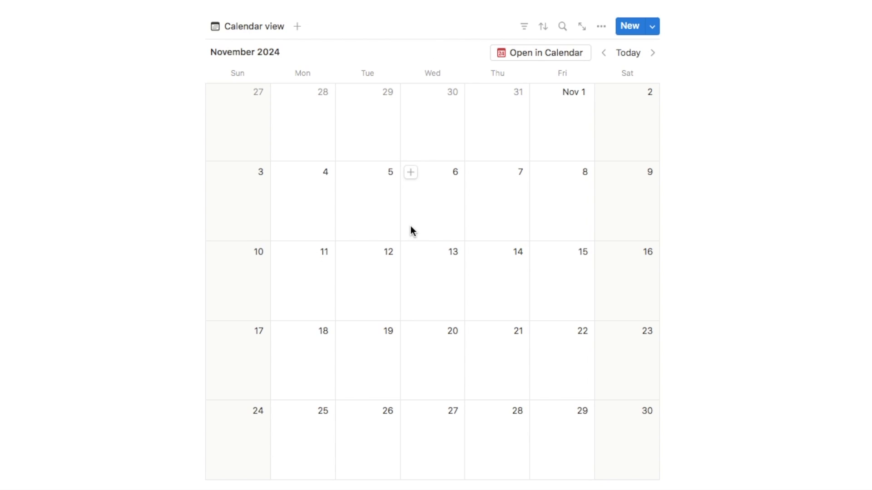
# - Page the calendar view back to August 2024 and return it to today's month
pyautogui.click(603, 53)
pyautogui.click(603, 53)
pyautogui.click(603, 53)
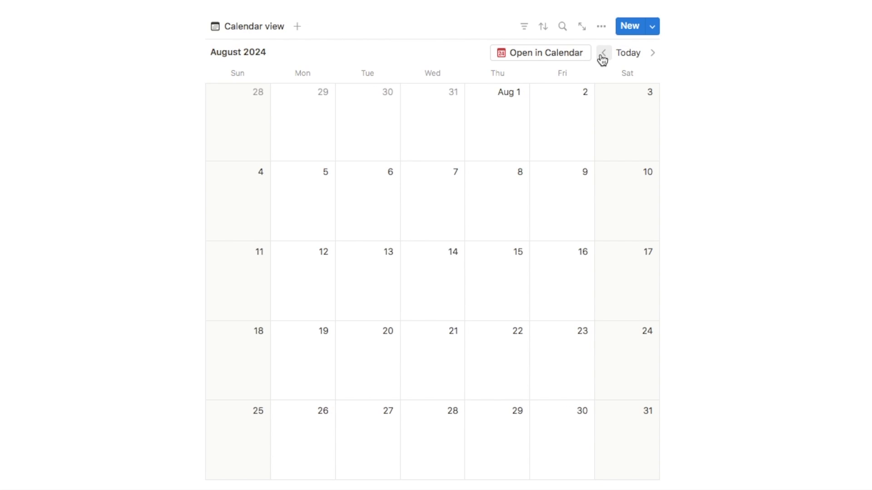
pyautogui.click(632, 53)
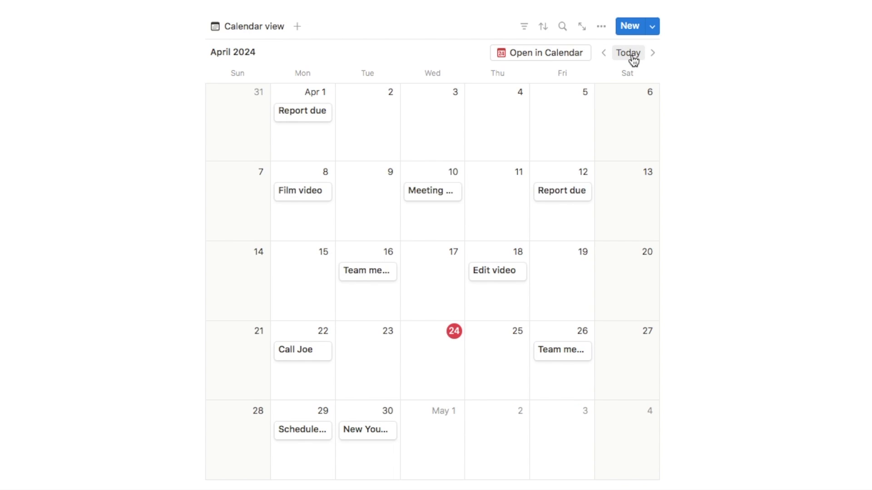
# - Page the calendar view back to December 2023 and return it to today's month
pyautogui.click(602, 57)
pyautogui.click(602, 56)
pyautogui.click(602, 57)
pyautogui.click(602, 57)
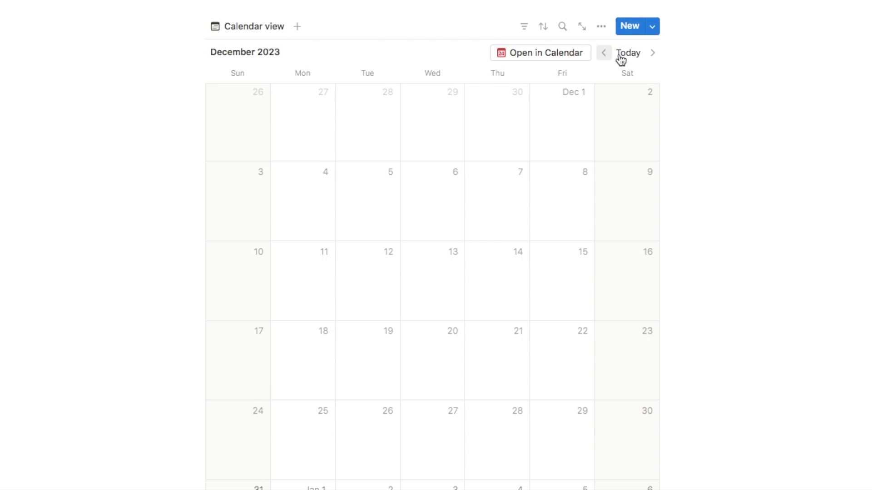
pyautogui.click(632, 55)
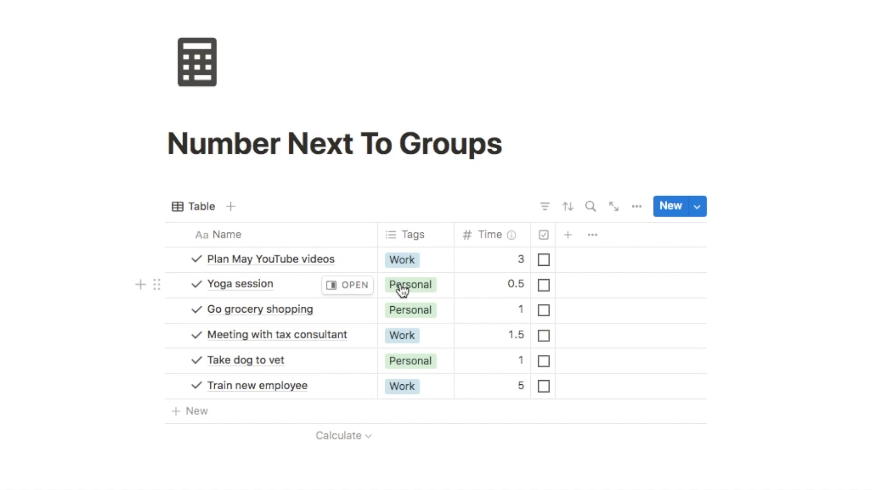
# - Group the table on the Number Next To Groups page by Tags
pyautogui.click(637, 208)
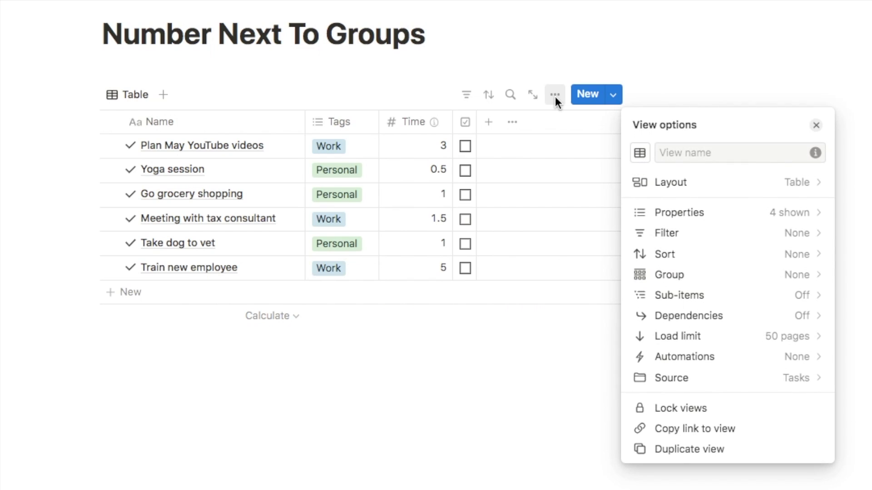
pyautogui.click(667, 276)
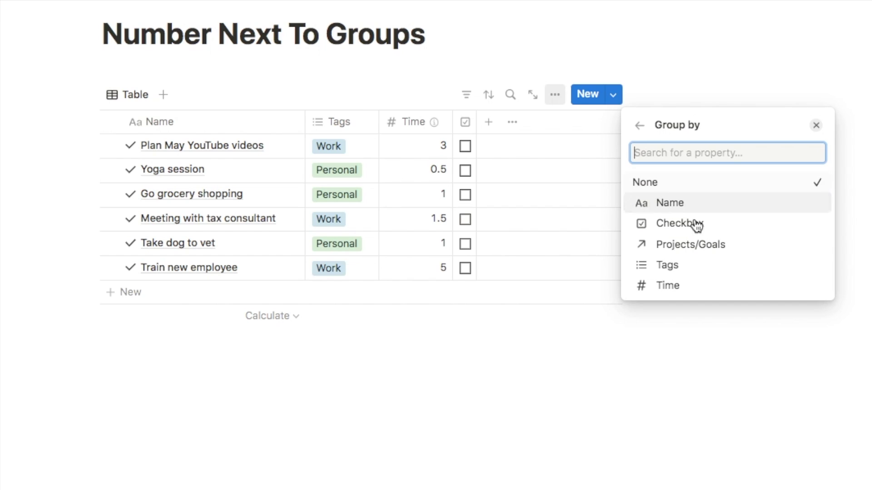
pyautogui.click(681, 267)
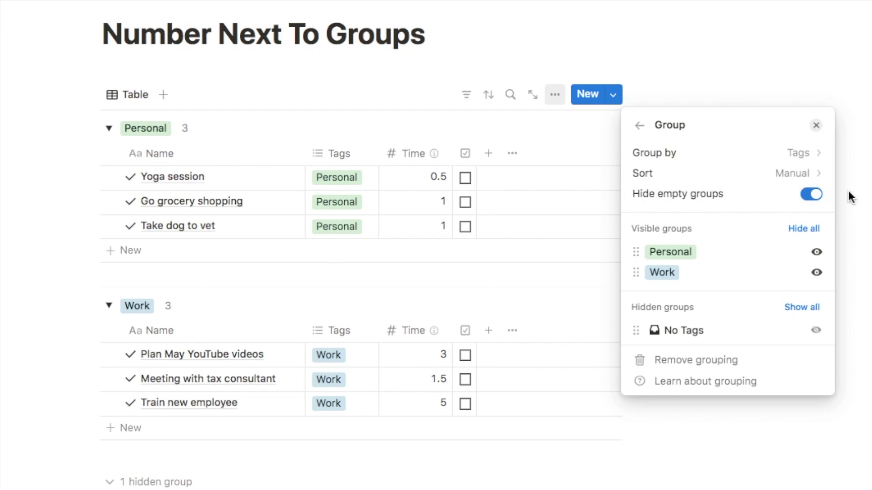
pyautogui.click(377, 208)
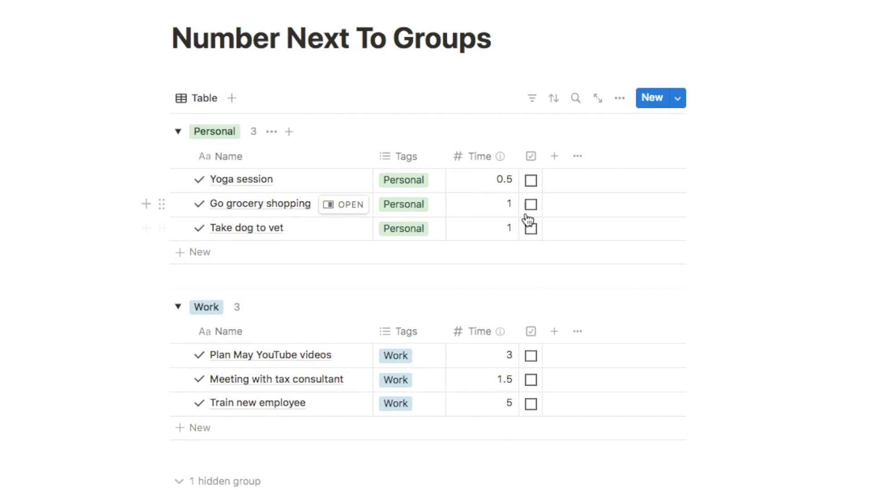
# - Examine the Count, Percent and Statistics calculations offered for the number next to the Personal group
pyautogui.click(254, 134)
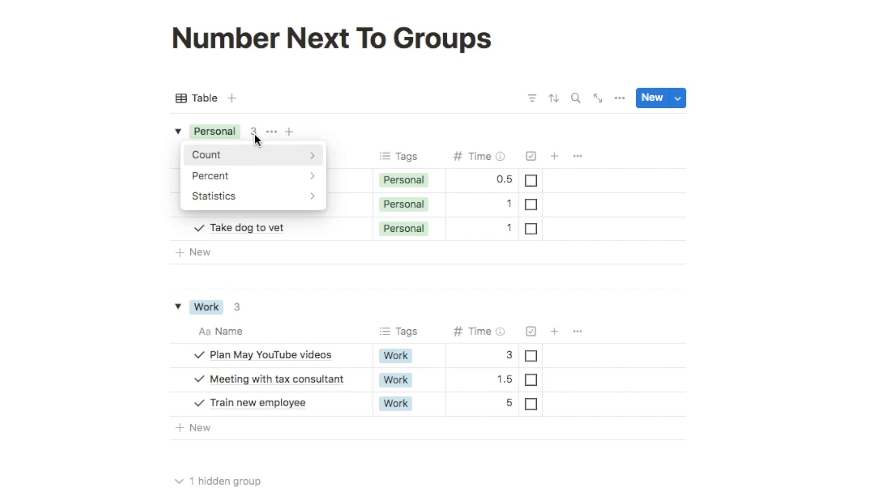
pyautogui.moveTo(254, 155)
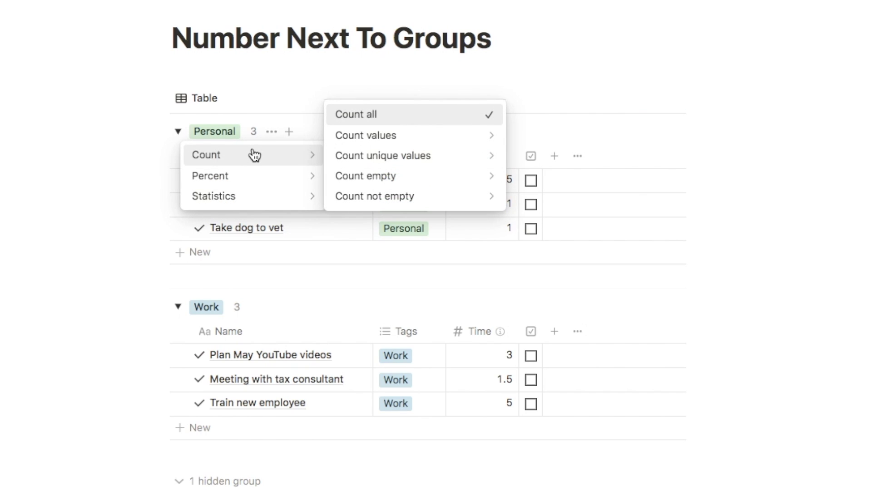
pyautogui.moveTo(241, 177)
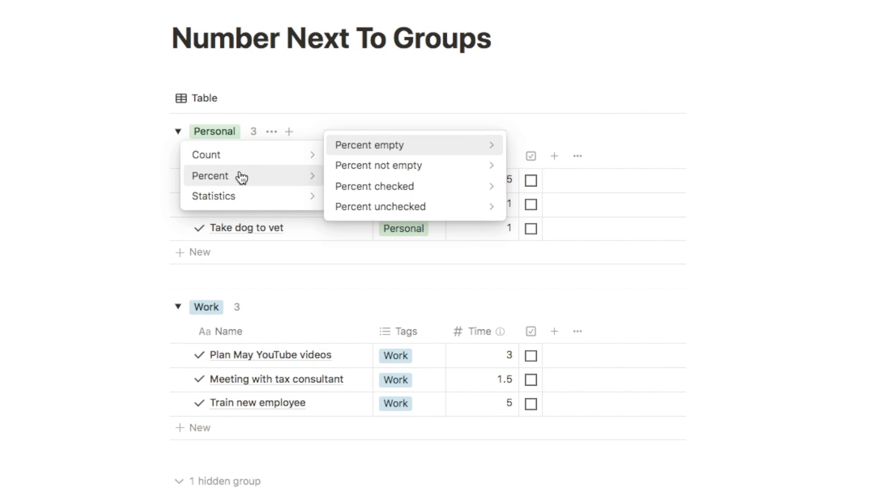
pyautogui.moveTo(243, 196)
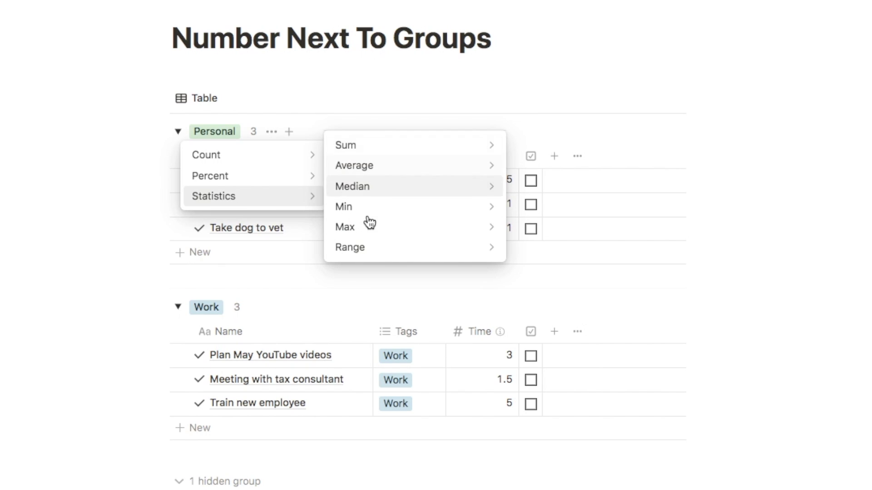
pyautogui.moveTo(302, 181)
pyautogui.press('Escape')
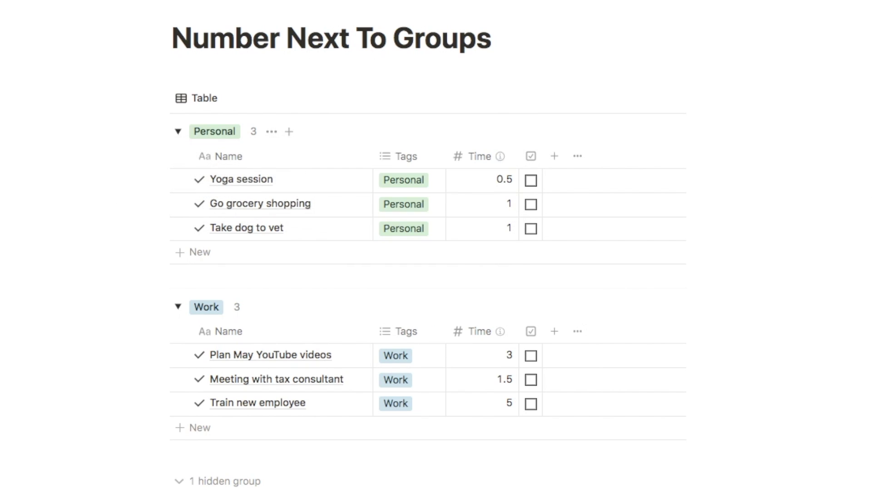
# - Make the number next to each group show the Sum of the Time property
pyautogui.moveTo(498, 168)
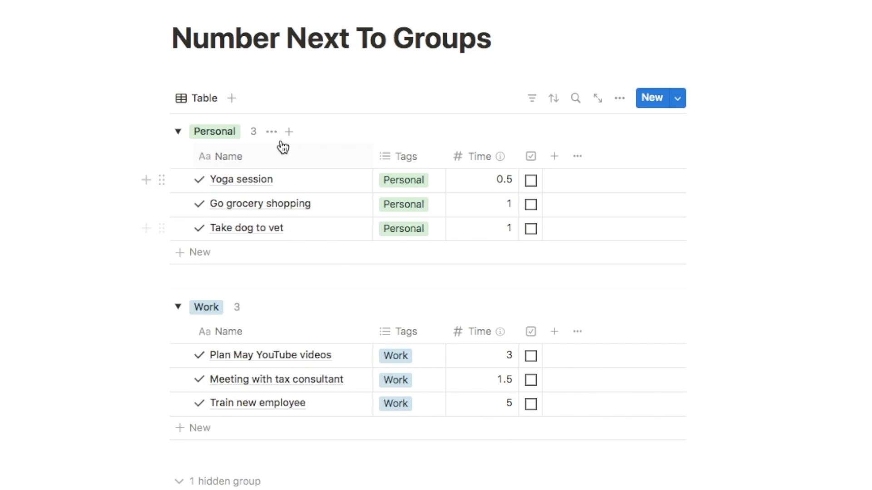
pyautogui.click(257, 133)
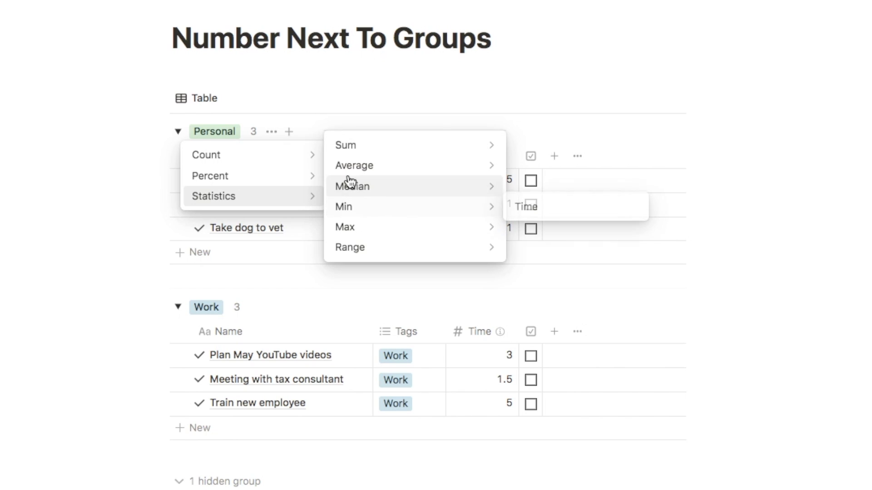
pyautogui.moveTo(356, 154)
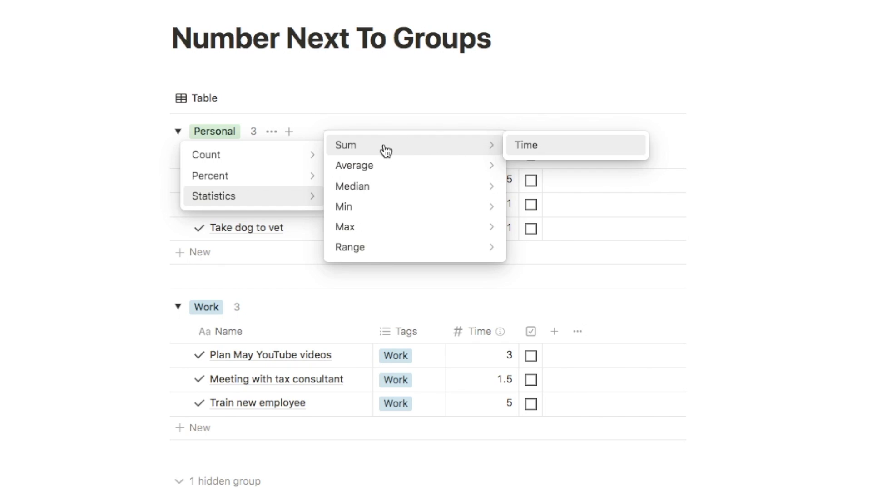
pyautogui.click(532, 151)
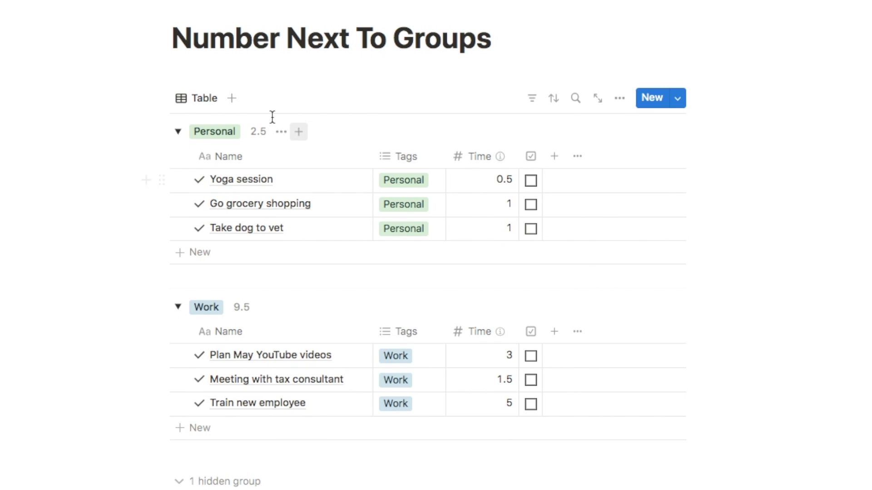
# - Make the number next to each group show the Average of the Time property
pyautogui.moveTo(259, 136)
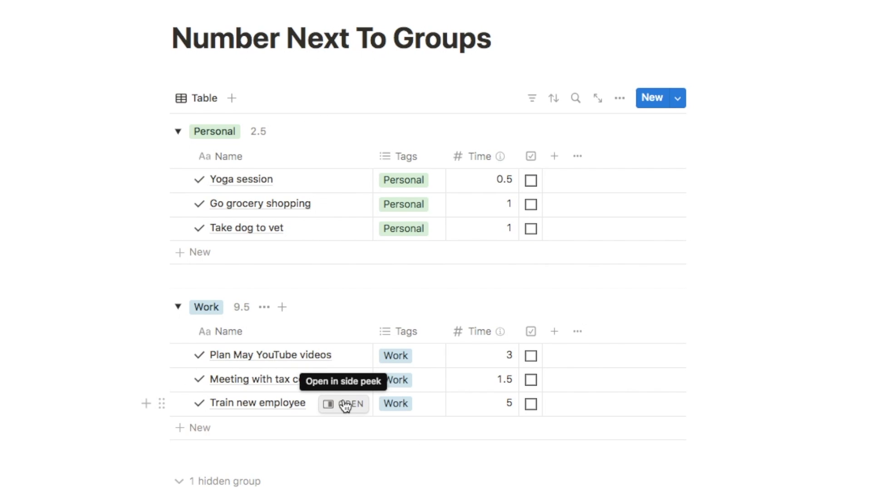
pyautogui.click(257, 137)
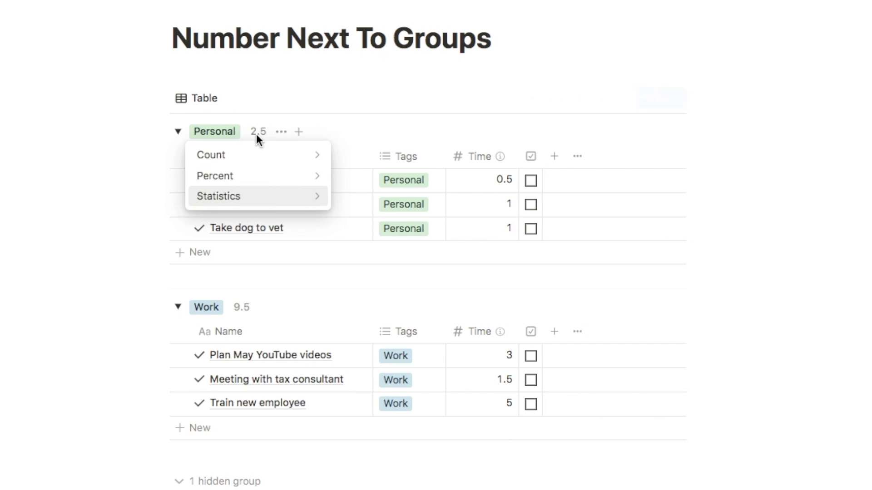
pyautogui.moveTo(371, 167)
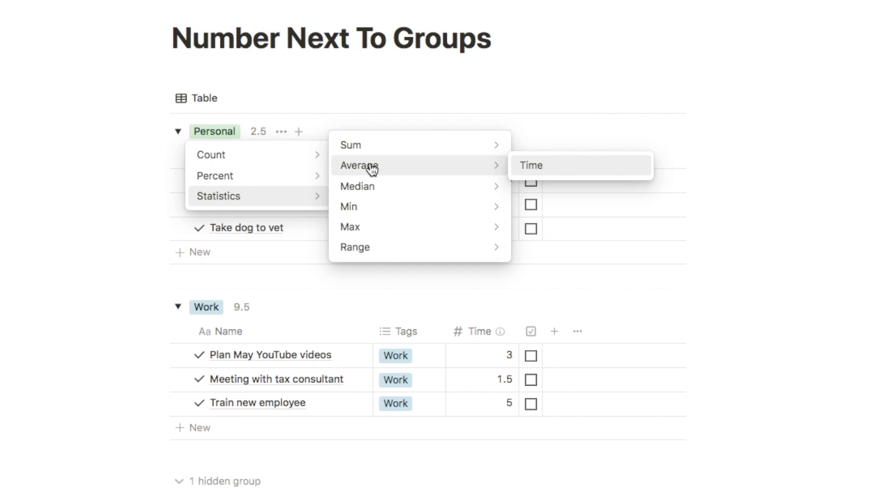
pyautogui.click(537, 167)
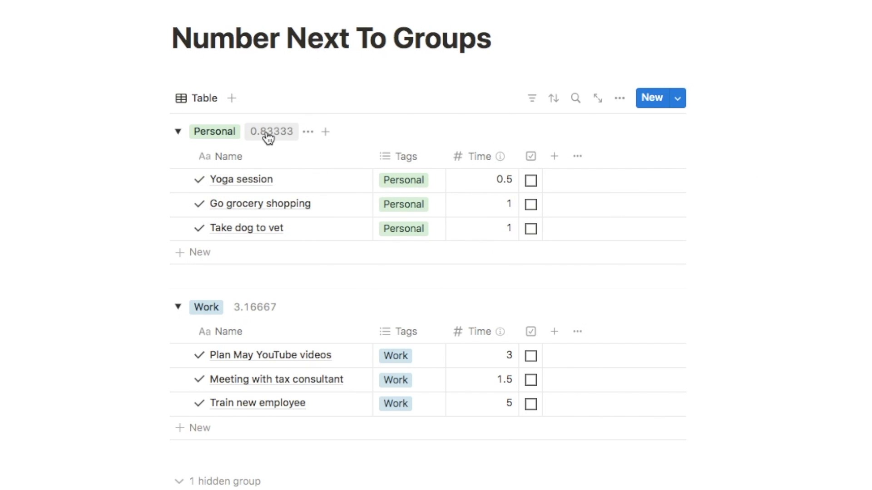
# - Look through the Percent and Count calculations offered for the Personal group's number
pyautogui.click(266, 132)
pyautogui.moveTo(273, 187)
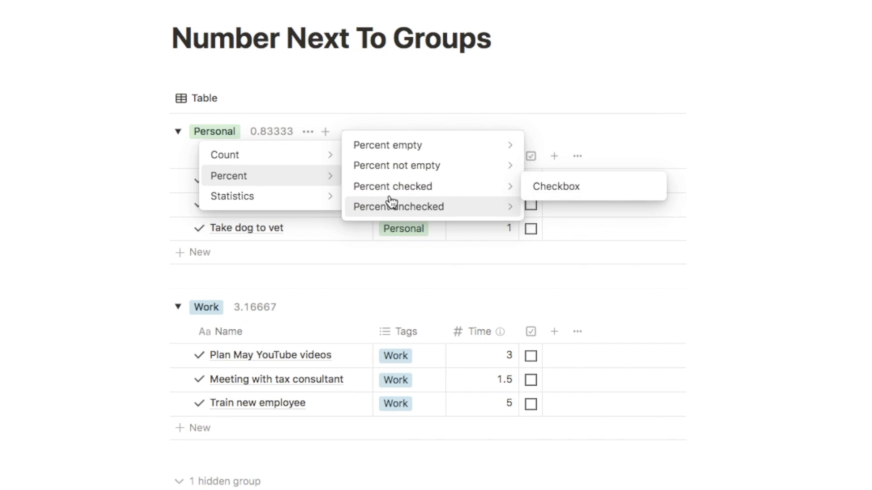
pyautogui.moveTo(303, 155)
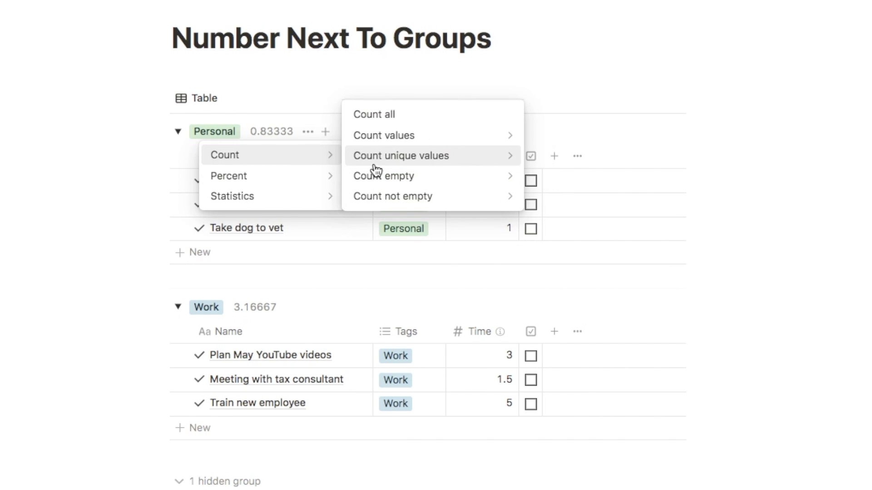
pyautogui.moveTo(378, 175)
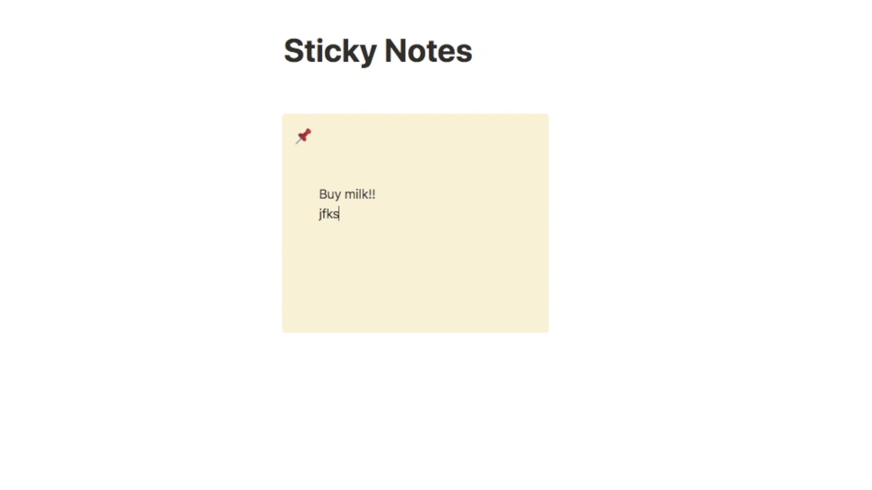
# - Delete the stray text "jfks" below "Buy milk!!" in the sticky note
pyautogui.press('BackSpace')
pyautogui.press('BackSpace')
pyautogui.press('BackSpace')
pyautogui.press('BackSpace')
# - Insert a Callout block on the empty line below the "Buy milk!!" sticky note
pyautogui.scroll(-2, 316, 384)
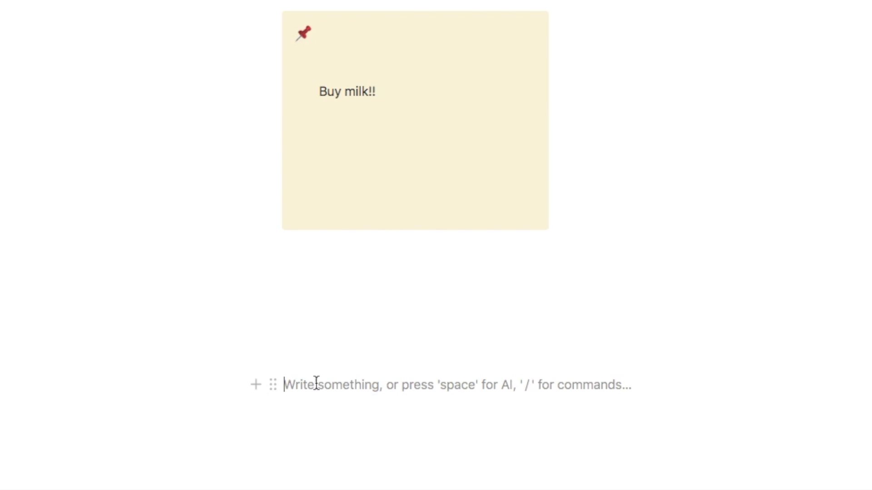
pyautogui.write('/')
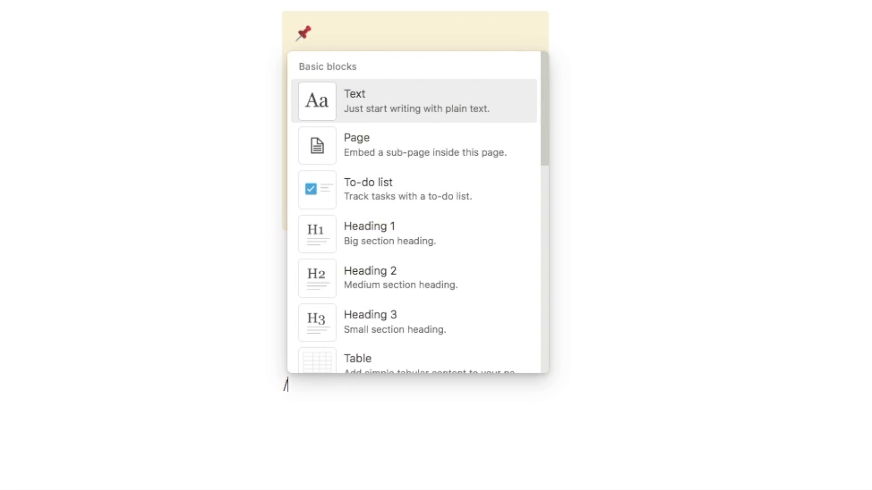
pyautogui.write('call')
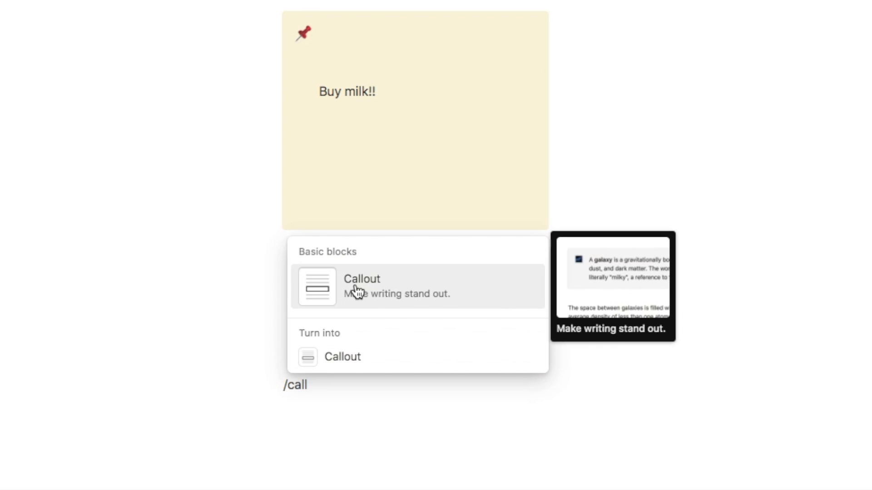
pyautogui.click(381, 292)
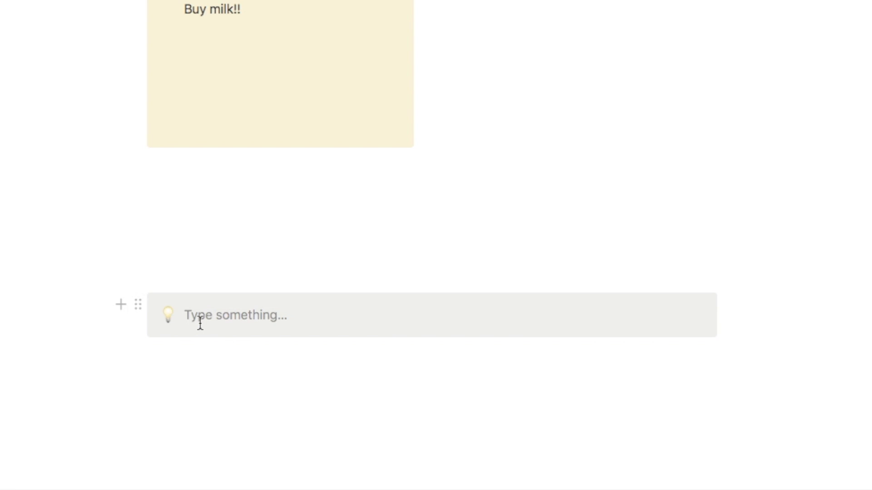
# - Give the new callout a yellow background
pyautogui.click(137, 304)
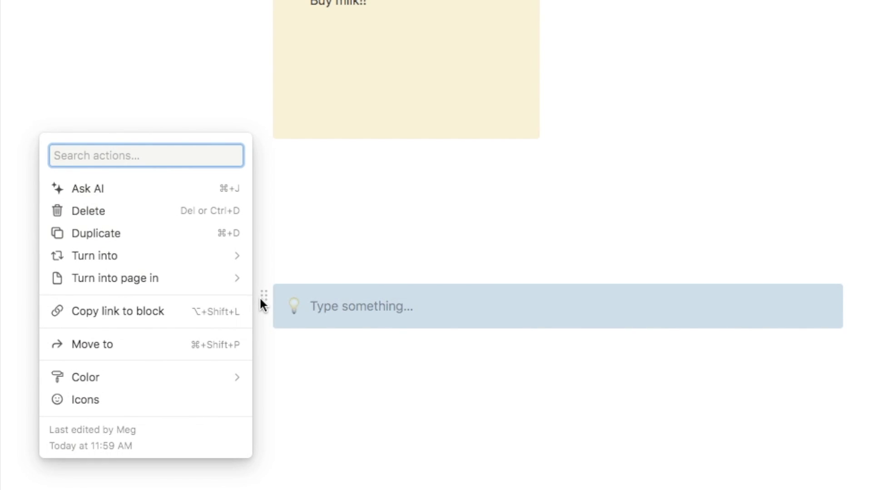
pyautogui.moveTo(204, 376)
pyautogui.scroll(-1, 328, 384)
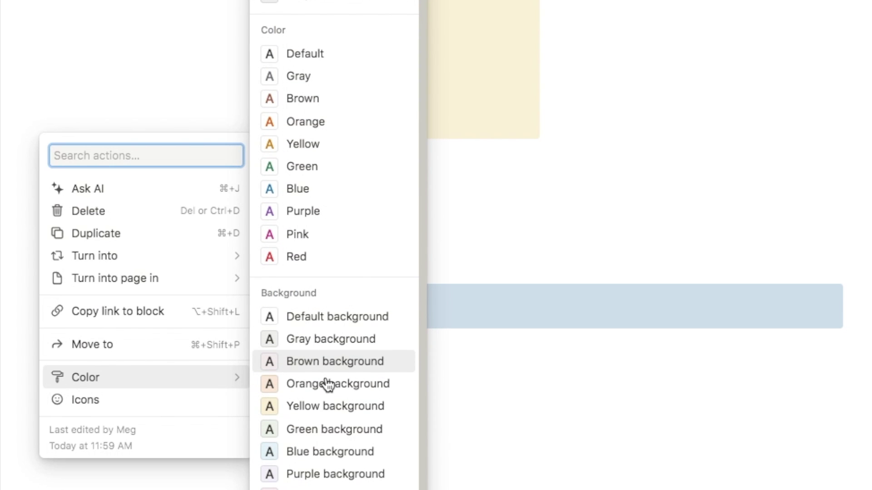
pyautogui.click(310, 407)
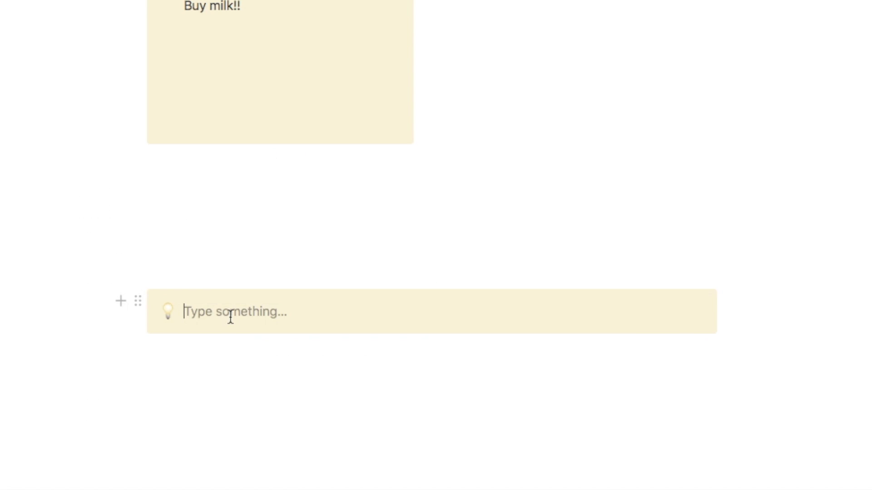
# - Replace the new callout's light bulb icon with the red pushpin emoji
pyautogui.click(169, 313)
pyautogui.click(80, 132)
pyautogui.scroll(-1, 136, 227)
pyautogui.click(196, 289)
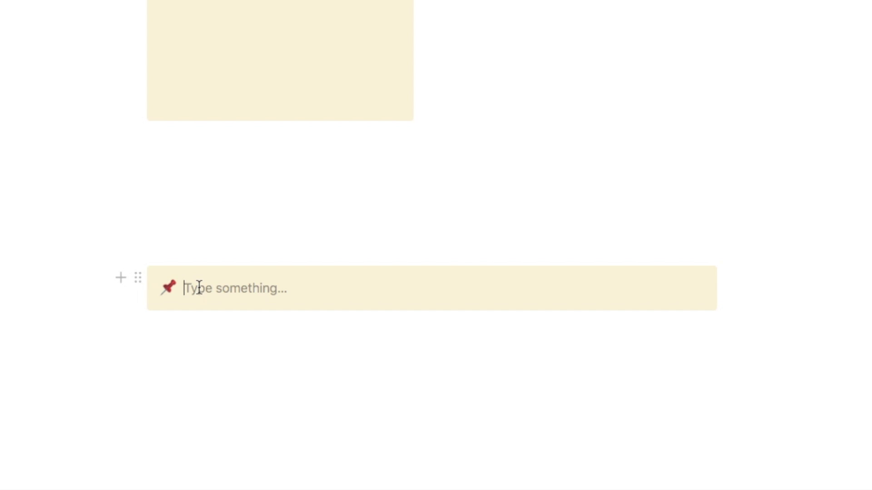
# - Add blank lines inside the new callout until it is about as tall as the "Buy milk!!" note
pyautogui.press('Return')
pyautogui.press('Return')
pyautogui.press('Return')
pyautogui.press('Return')
pyautogui.press('Return')
pyautogui.press('Return')
pyautogui.press('Return')
pyautogui.press('Return')
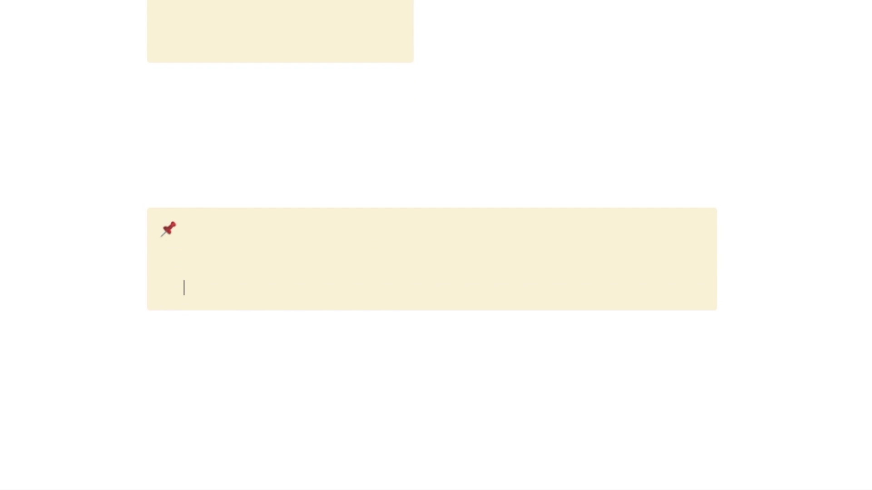
pyautogui.press('Return')
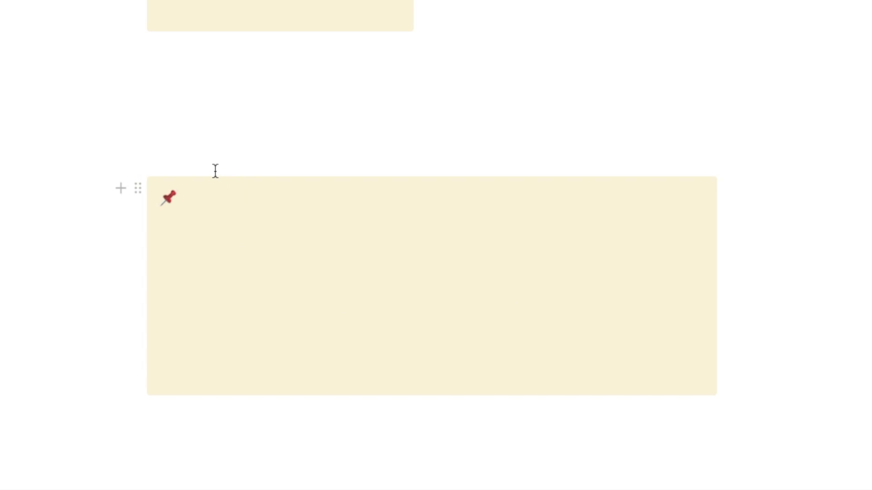
# - Insert a 2 columns block on the empty line directly above the new callout
pyautogui.scroll(5, 213, 166)
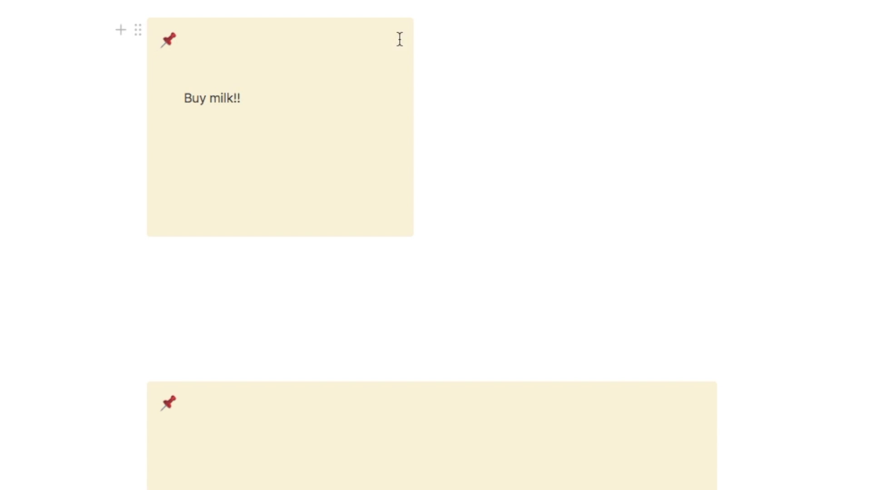
pyautogui.scroll(-3, 199, 297)
pyautogui.click(181, 221)
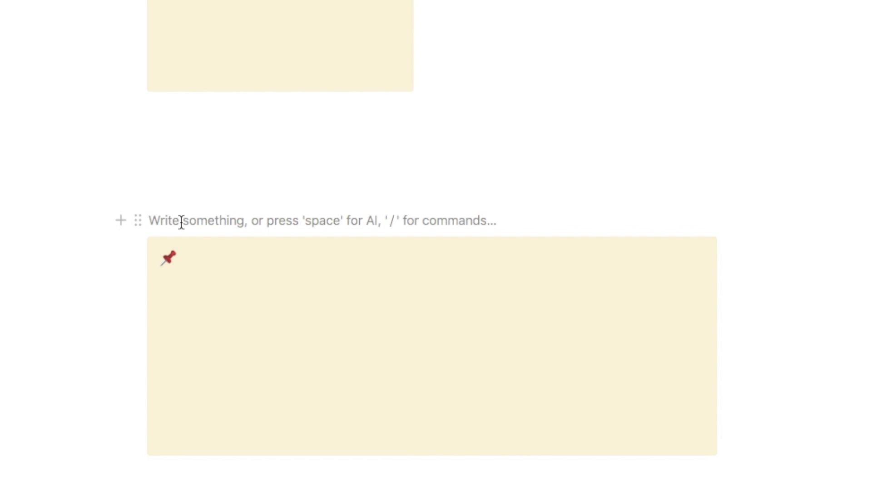
pyautogui.write('/col')
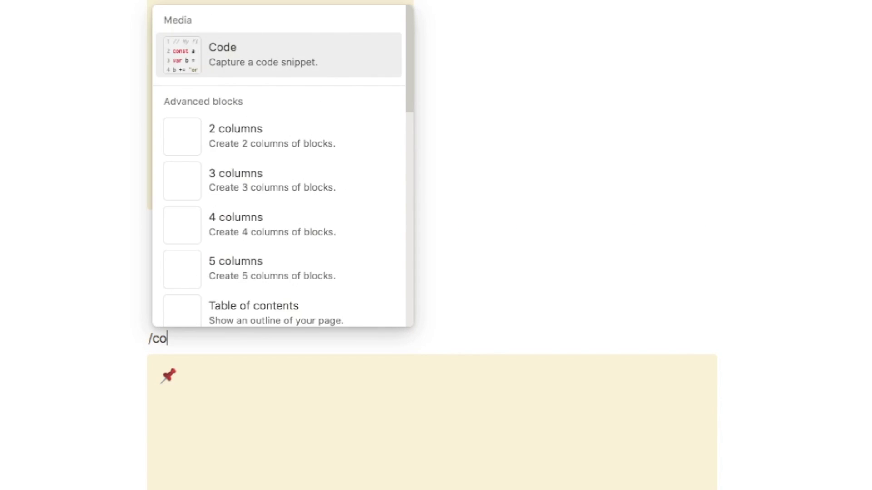
pyautogui.click(245, 57)
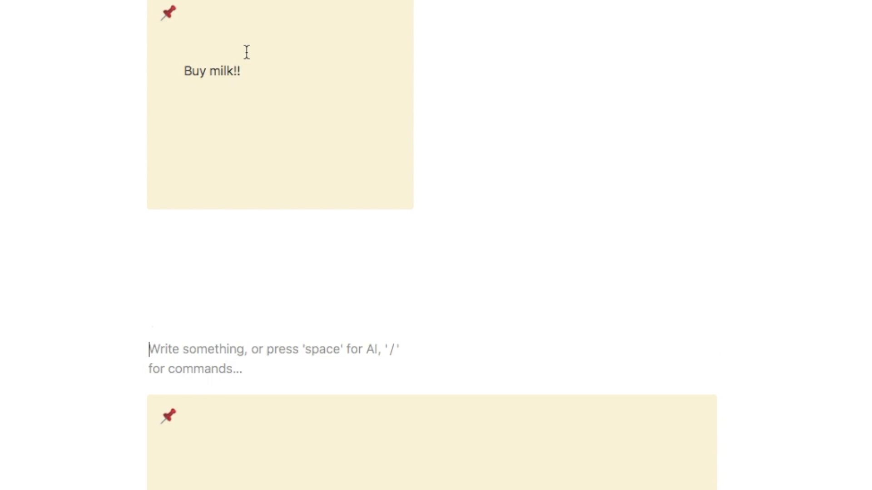
# - Move the new callout into the first column so it takes a square sticky-note shape, and check the column divider
pyautogui.scroll(-4, 133, 398)
pyautogui.moveTo(140, 222); pyautogui.dragTo(156, 156)
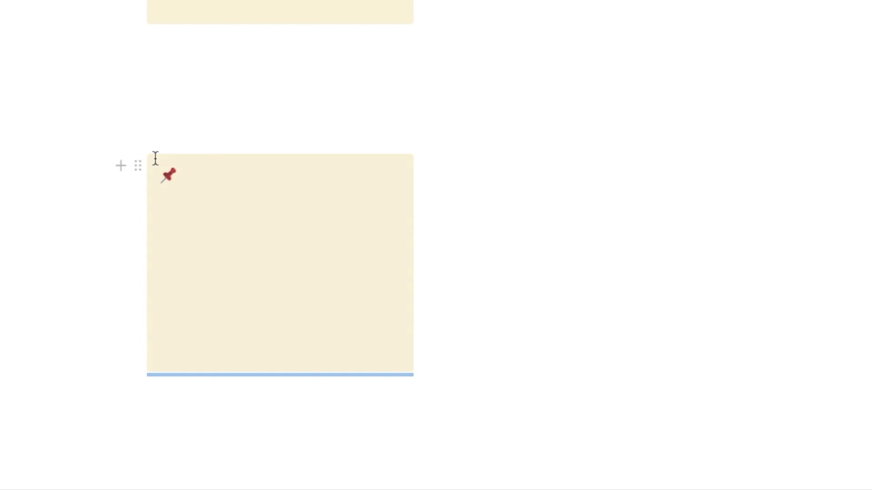
pyautogui.moveTo(452, 181)
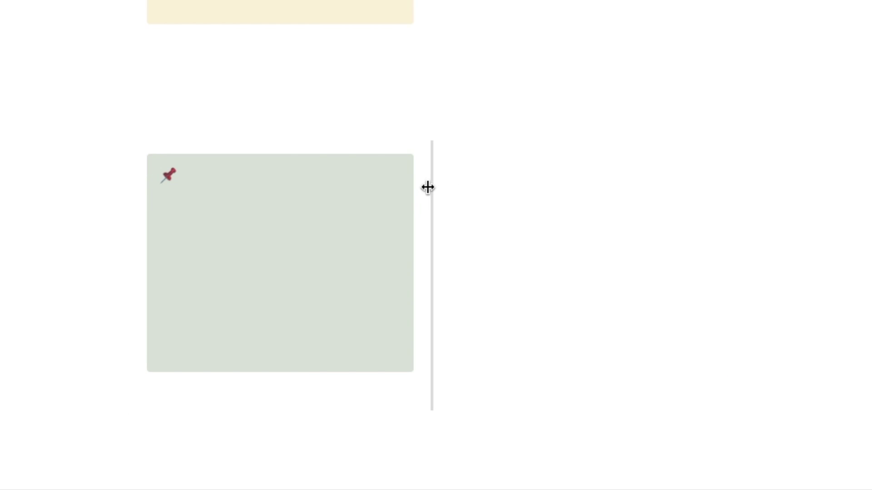
pyautogui.moveTo(430, 192); pyautogui.dragTo(421, 212)
# - Write "Buy eggs!" on a middle line of the new sticky note
pyautogui.scroll(-1, 325, 307)
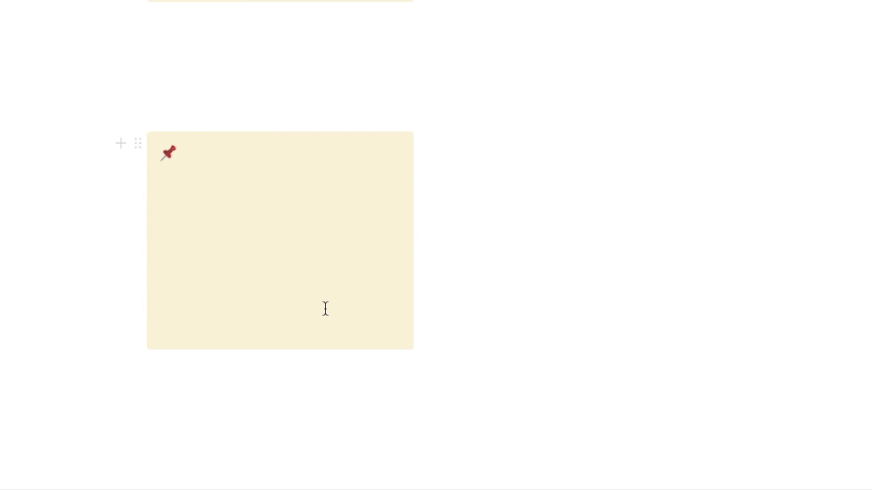
pyautogui.click(245, 232)
pyautogui.write('Buy eggs!')
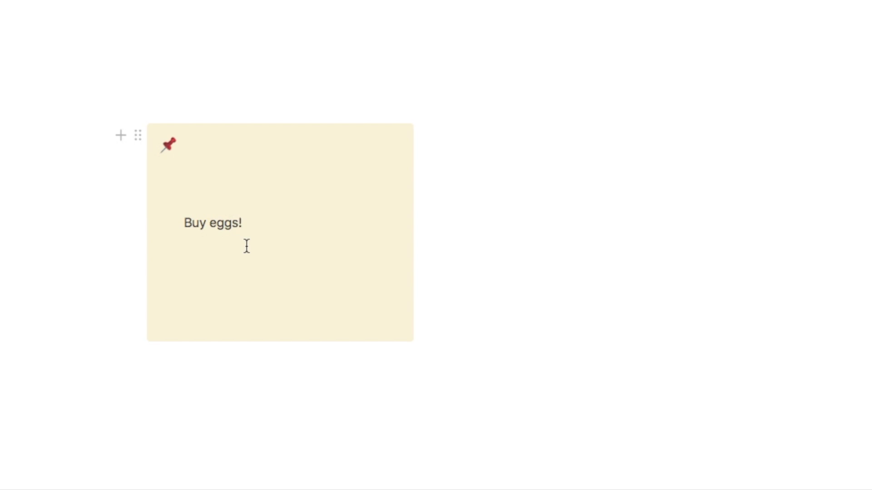
# - Turn the "Buy eggs!" callout into a synced block
pyautogui.click(137, 136)
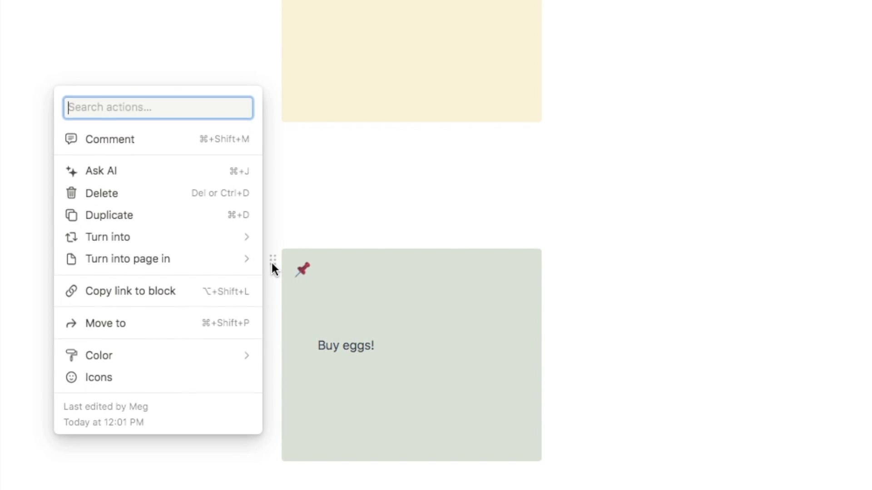
pyautogui.moveTo(202, 244)
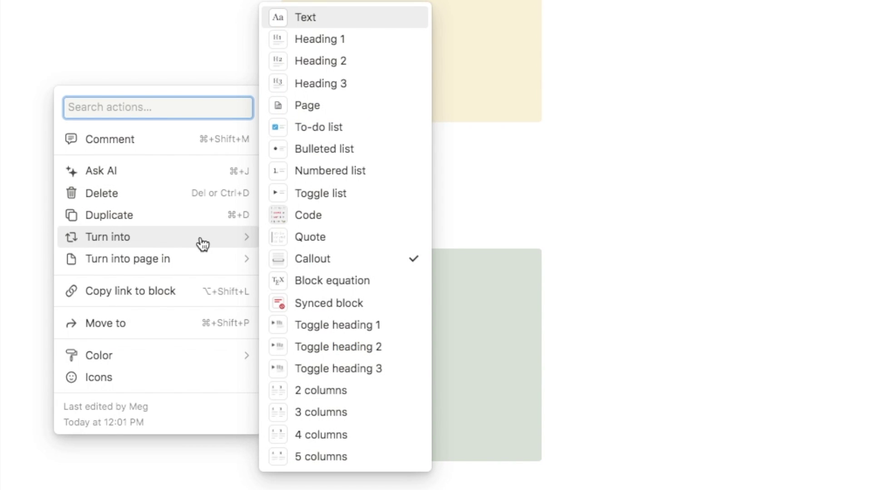
pyautogui.click(317, 304)
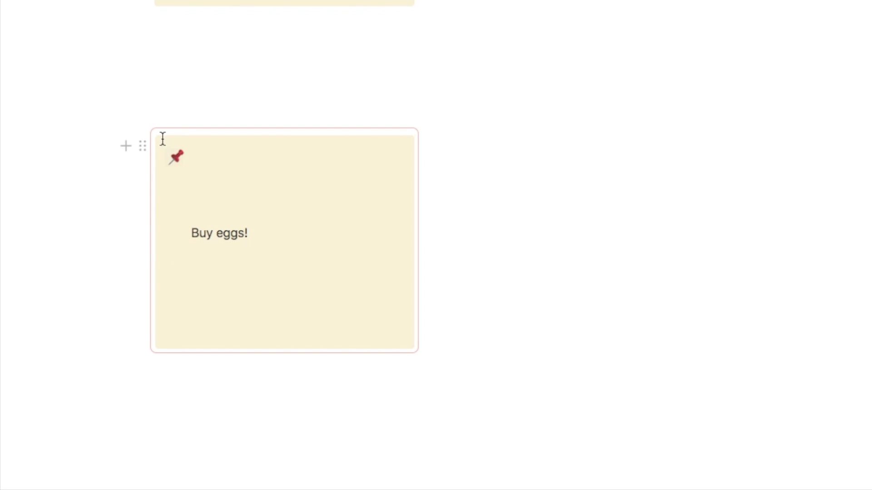
# - Copy and sync the "Buy eggs!" block and paste the synced copy into the empty second column
pyautogui.click(141, 147)
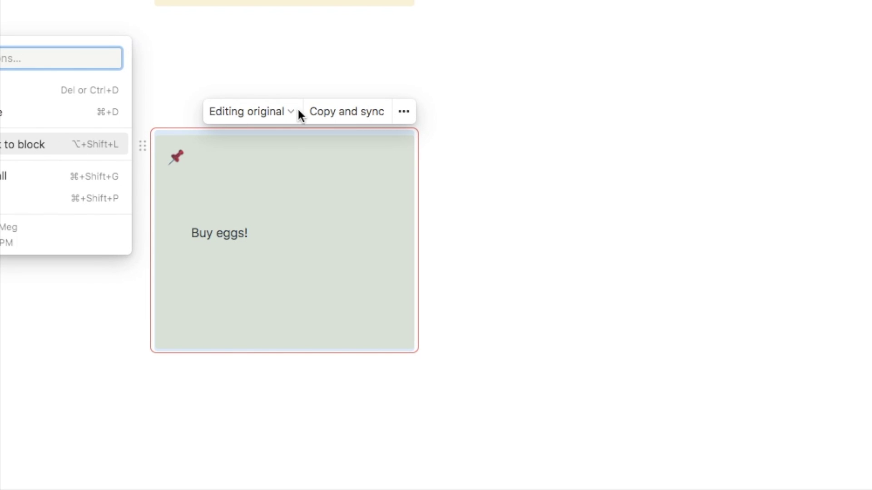
pyautogui.click(343, 114)
pyautogui.click(343, 115)
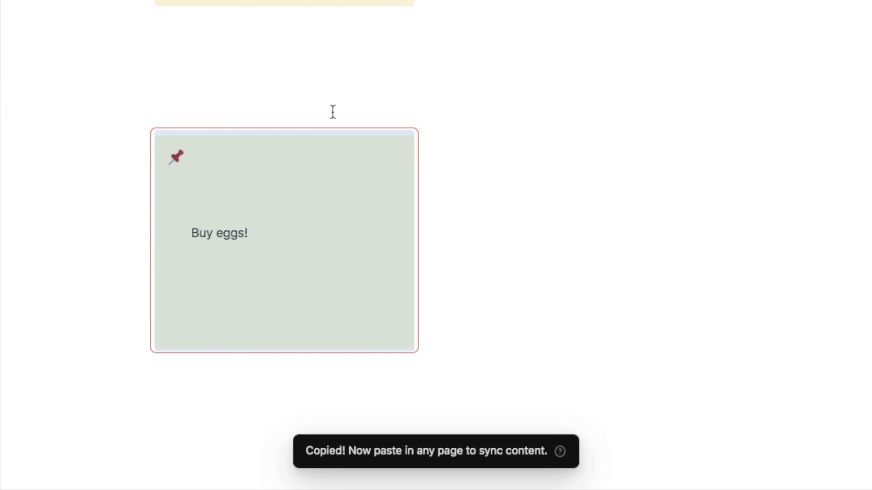
pyautogui.scroll(-1, 462, 293)
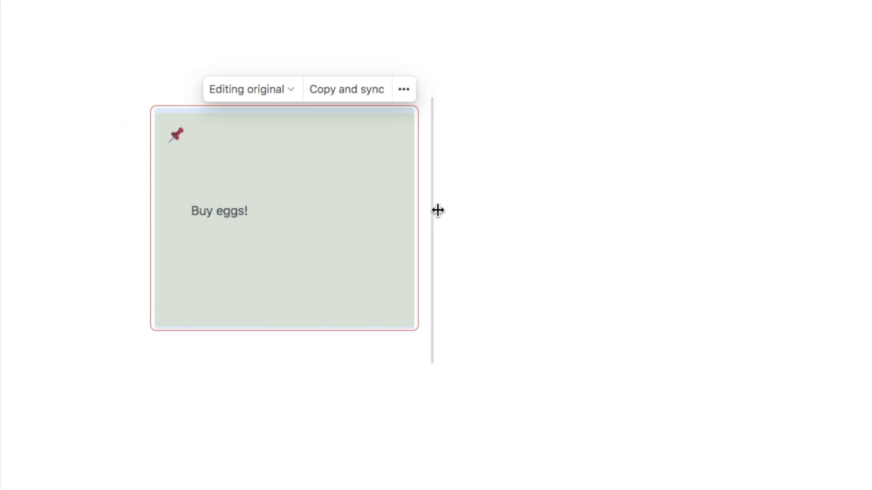
pyautogui.click(484, 123)
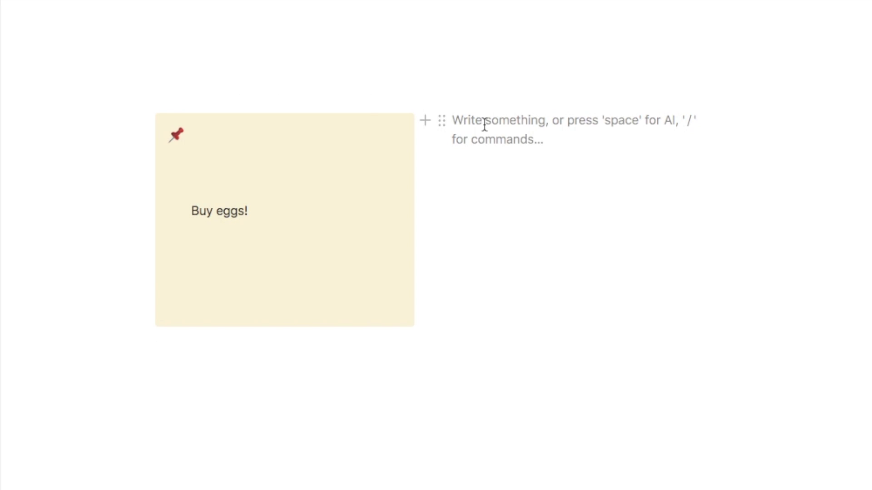
pyautogui.hotkey('ctrl', 'v')
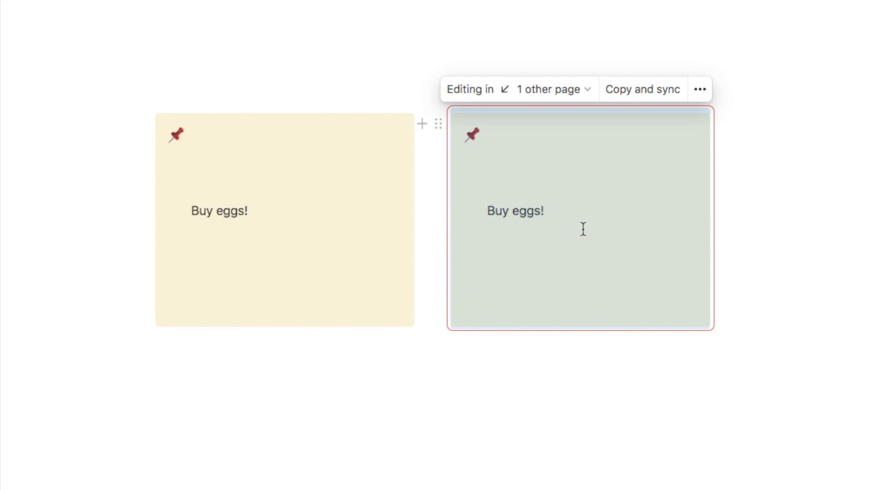
# - Replace the "Buy eggs!" text in the first synced sticky note with "Go to yoga session!"
pyautogui.click(247, 217)
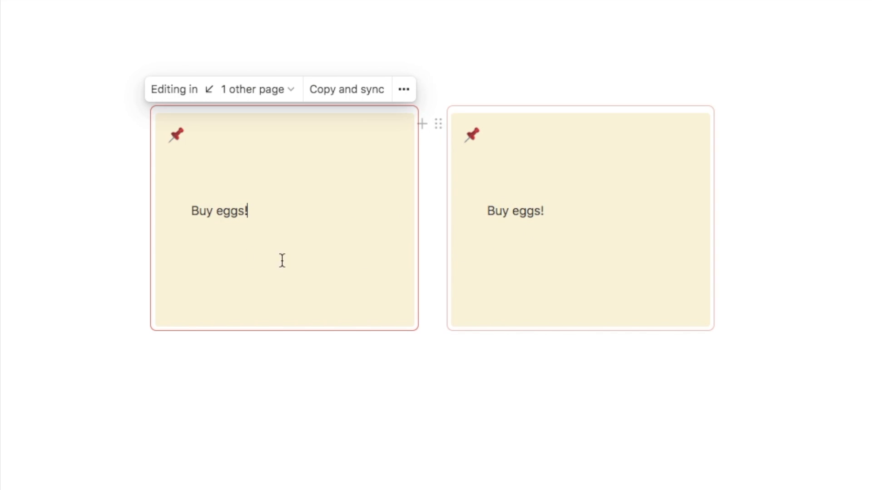
pyautogui.press('BackSpace')
pyautogui.press('BackSpace')
pyautogui.press('BackSpace')
pyautogui.press('BackSpace')
pyautogui.press('BackSpace')
pyautogui.press('BackSpace')
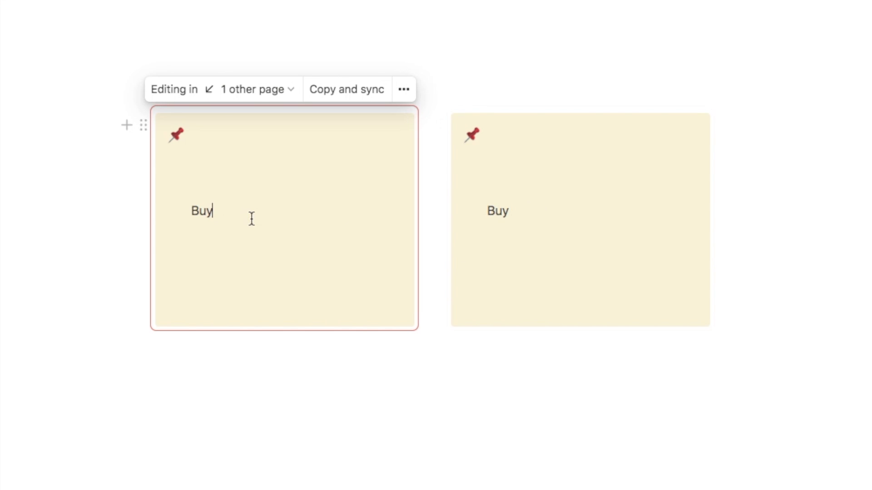
pyautogui.press('BackSpace')
pyautogui.press('BackSpace')
pyautogui.press('BackSpace')
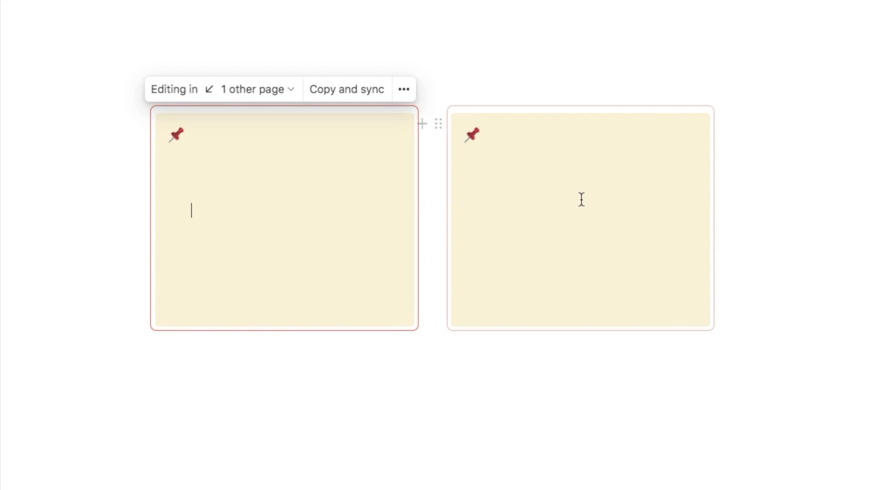
pyautogui.write('Go to yoga session!')
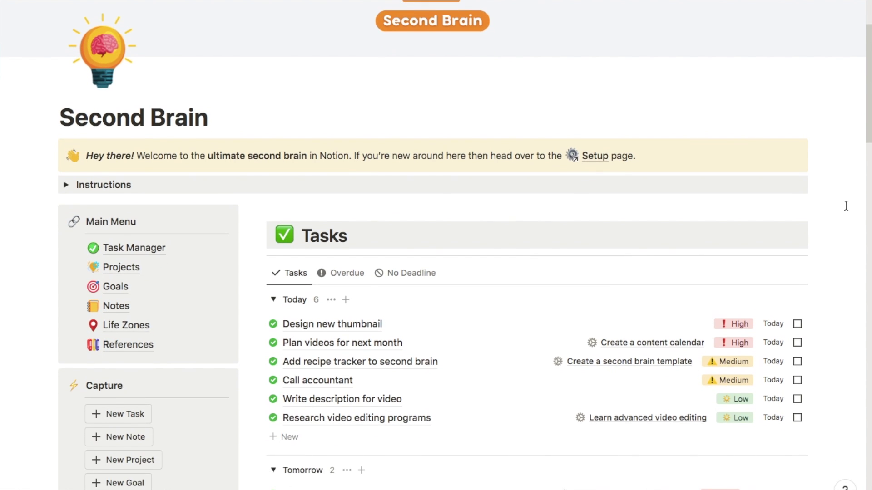
# - Look through the Second Brain dashboard from the Tasks section down past Projects and Goals to Life Zones and References
pyautogui.scroll(-5, 845, 205)
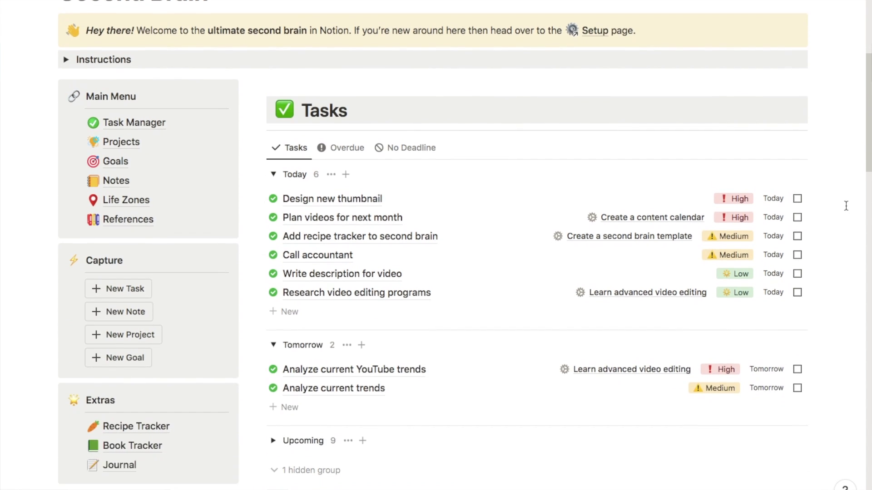
pyautogui.scroll(-5, 846, 205)
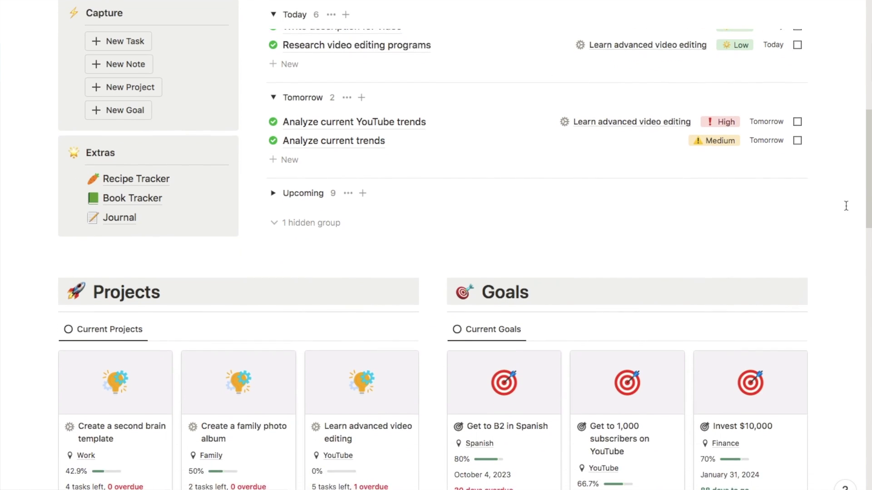
pyautogui.scroll(-6, 846, 206)
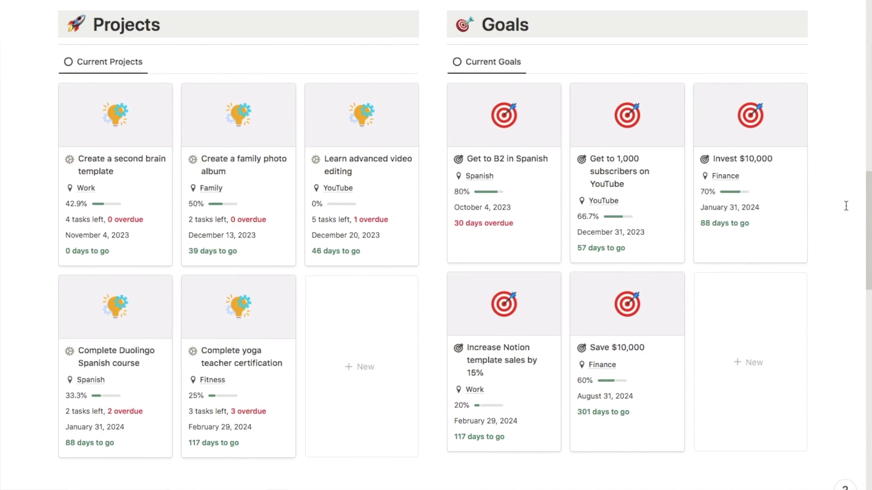
pyautogui.scroll(-5, 846, 206)
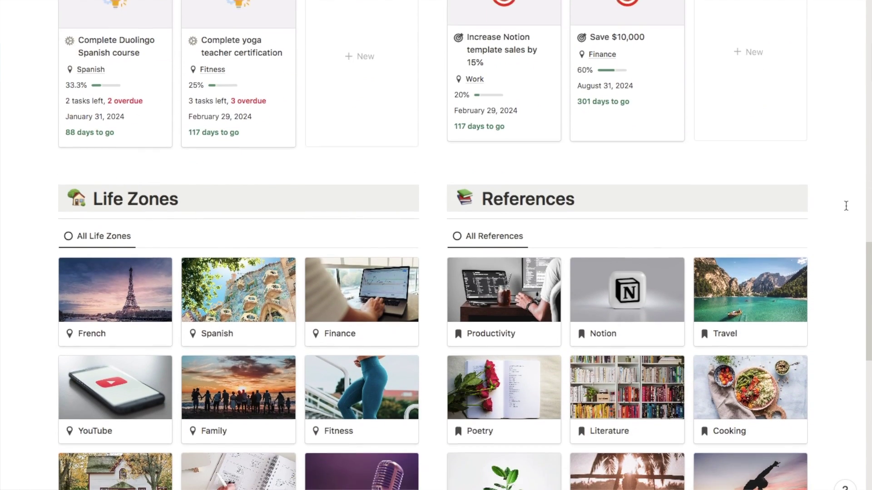